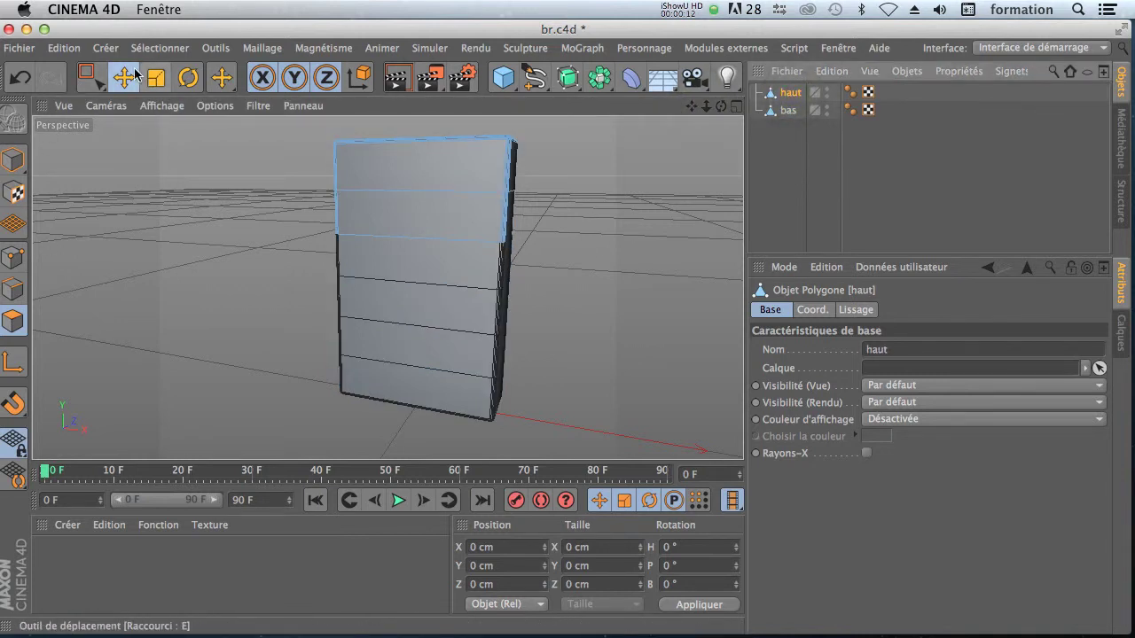
# Step: Switch to object mode and hide the bas object in both the viewport and the render
pyautogui.click(12, 160)
pyautogui.moveTo(425, 180); pyautogui.dragTo(429, 179)
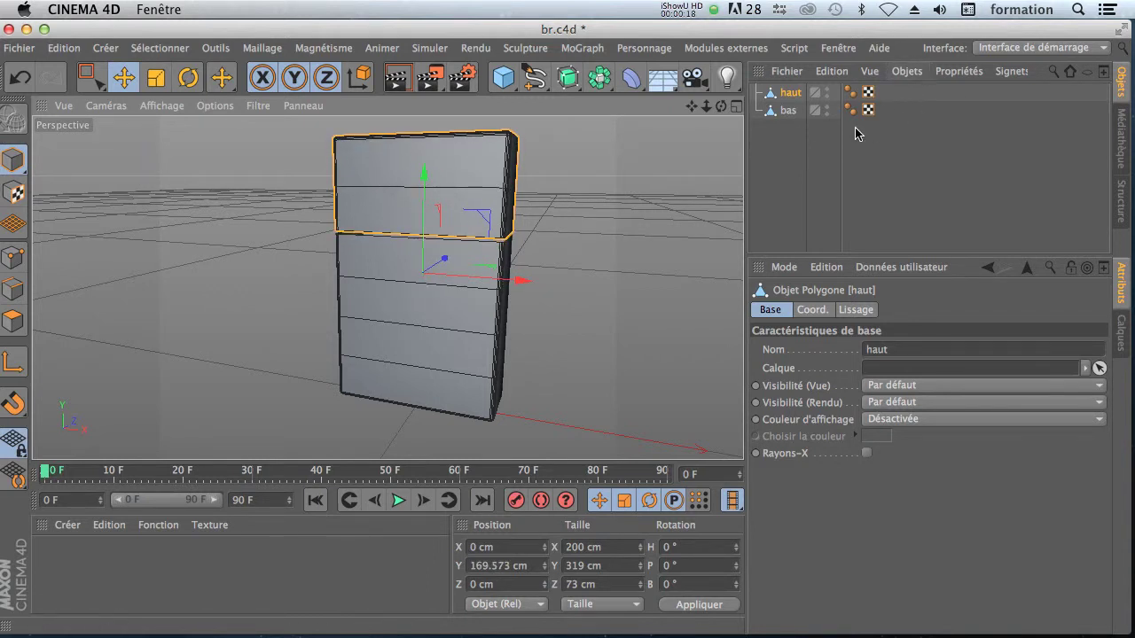
pyautogui.click(812, 177)
pyautogui.click(792, 110)
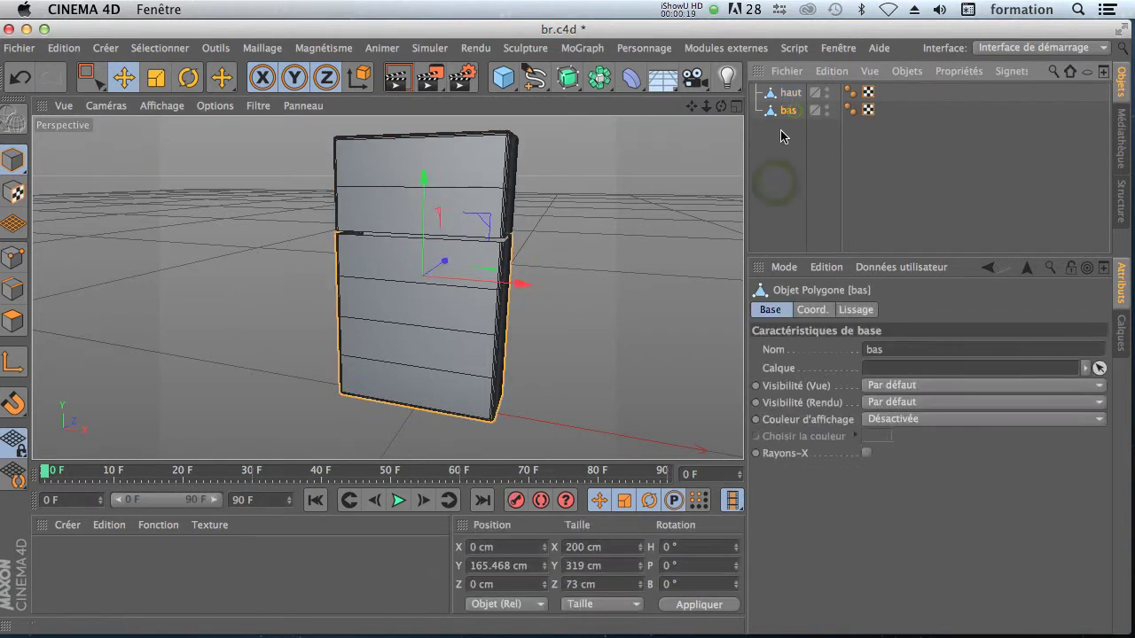
pyautogui.doubleClick(825, 107)
pyautogui.doubleClick(827, 114)
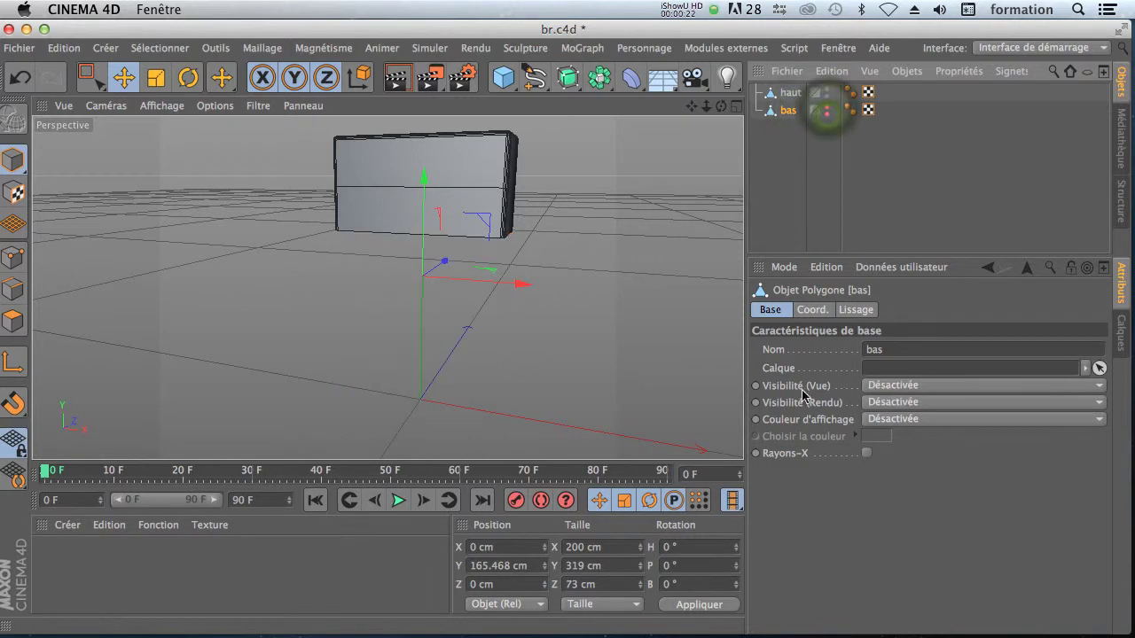
# Step: Select the haut object and display its points in point mode, seen from the front
pyautogui.click(786, 94)
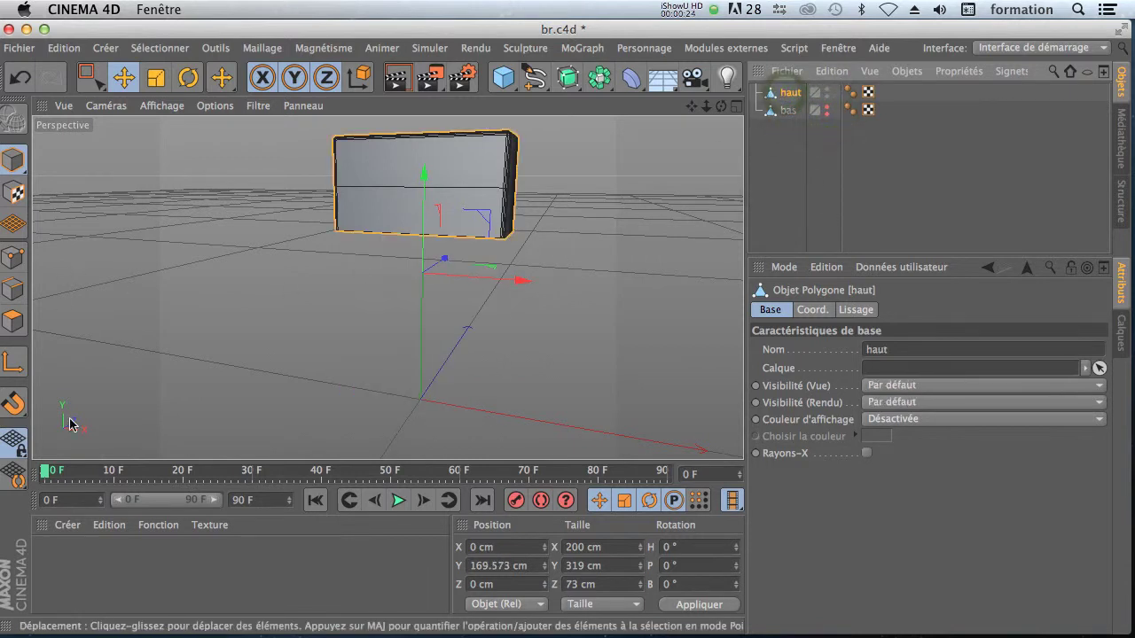
pyautogui.moveTo(560, 32); pyautogui.dragTo(566, 32)
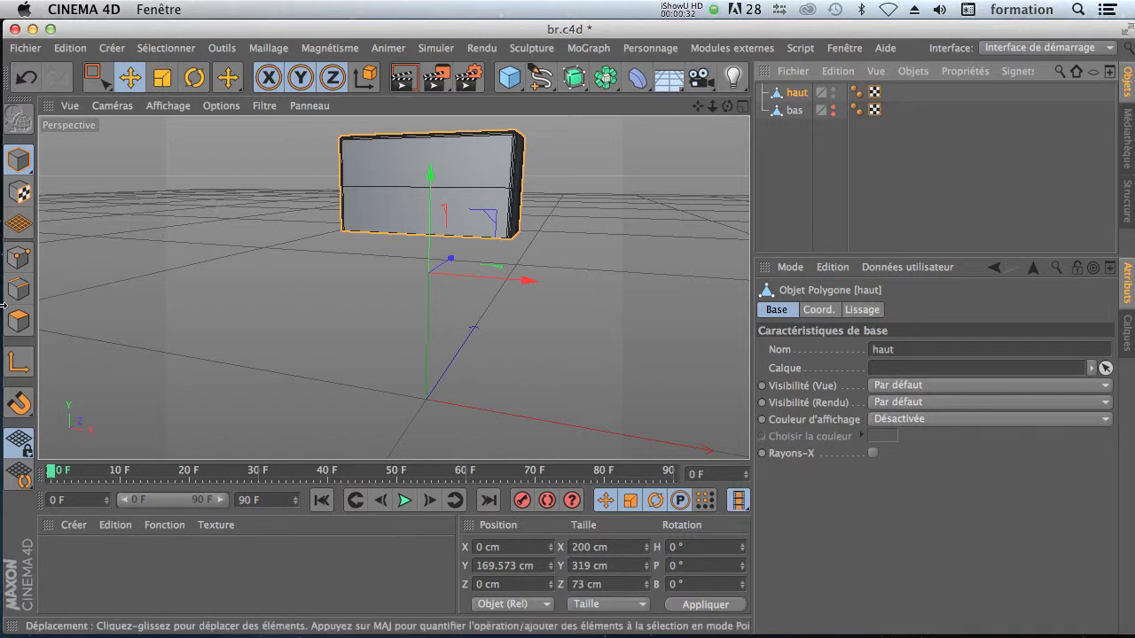
pyautogui.click(16, 328)
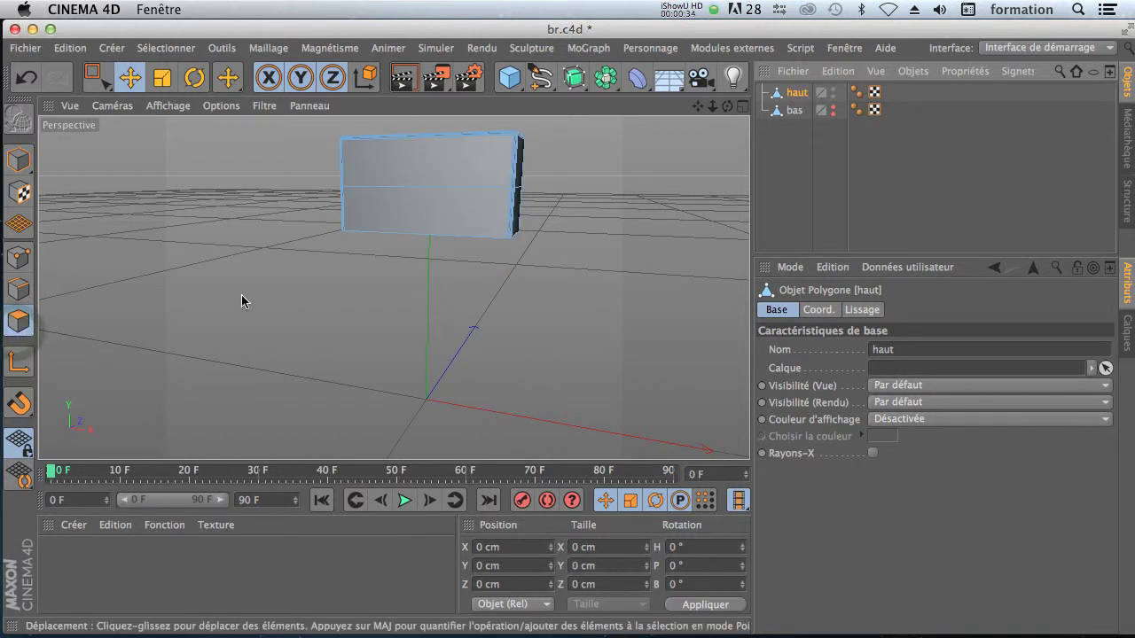
pyautogui.click(19, 256)
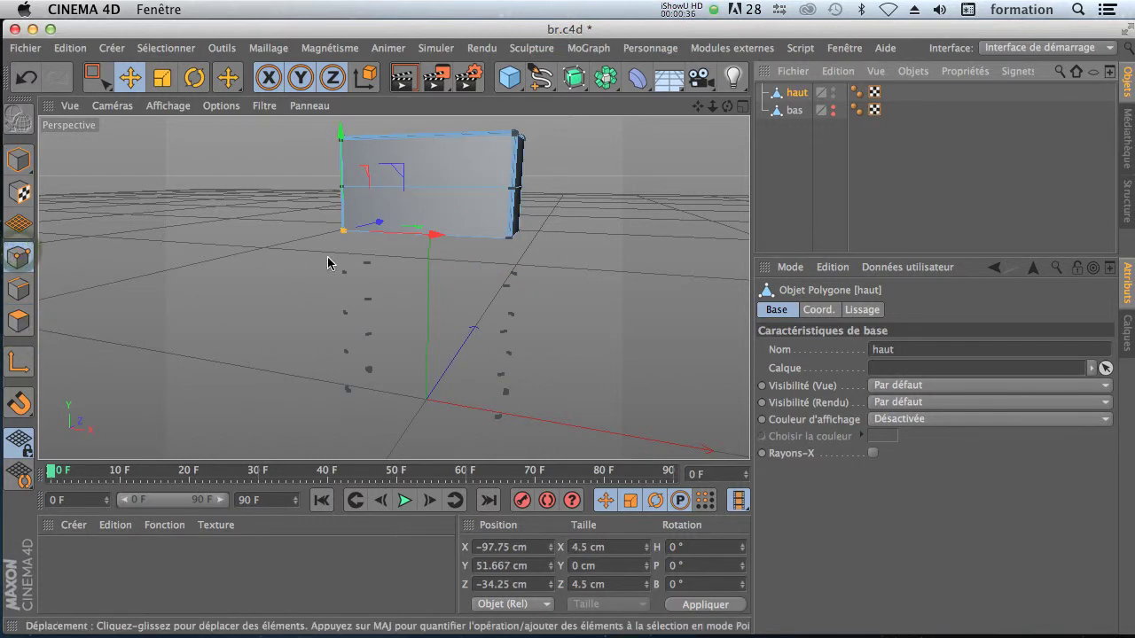
pyautogui.moveTo(727, 107); pyautogui.dragTo(772, 70)
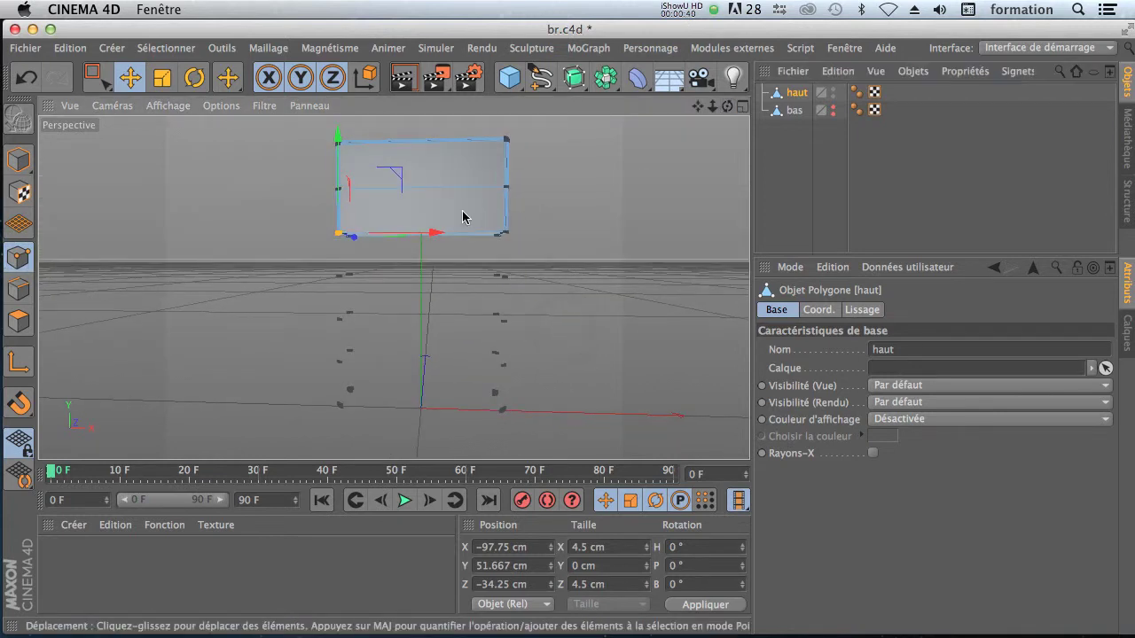
# Step: Try deleting the rectangle-selected isolated points below the haut block, and undo the deletion
pyautogui.click(110, 87)
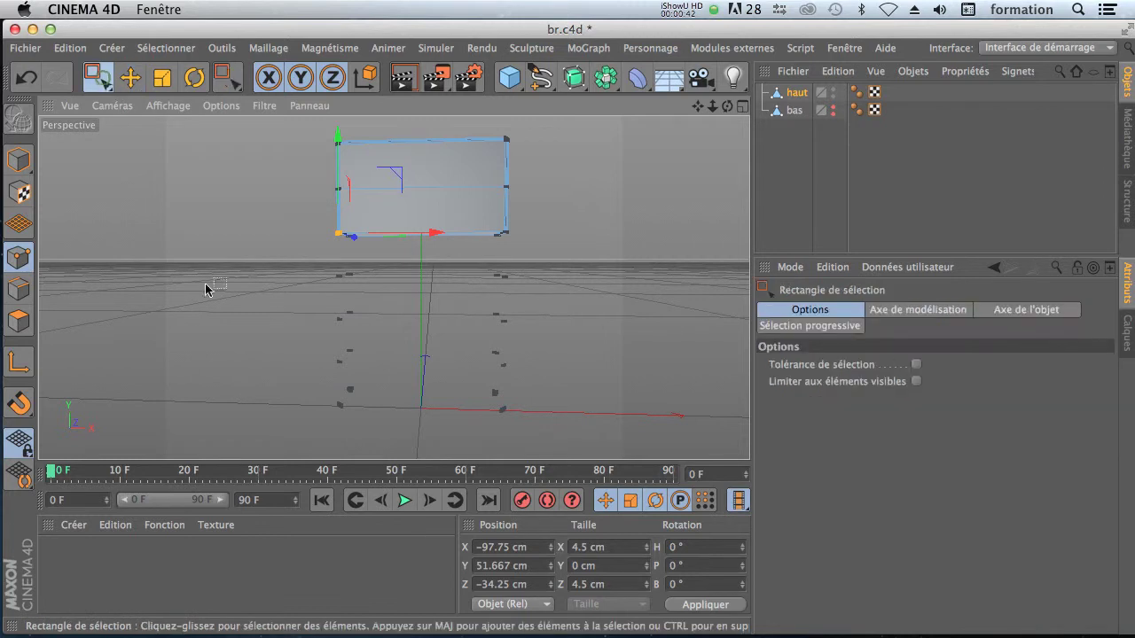
pyautogui.moveTo(286, 263); pyautogui.dragTo(617, 417)
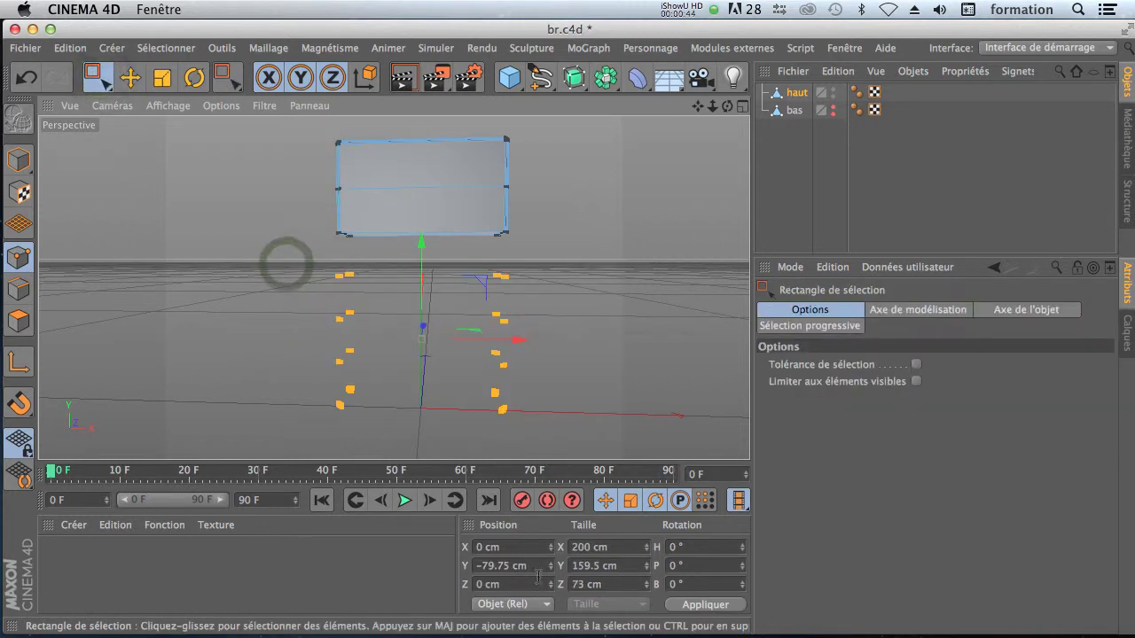
pyautogui.click(616, 277)
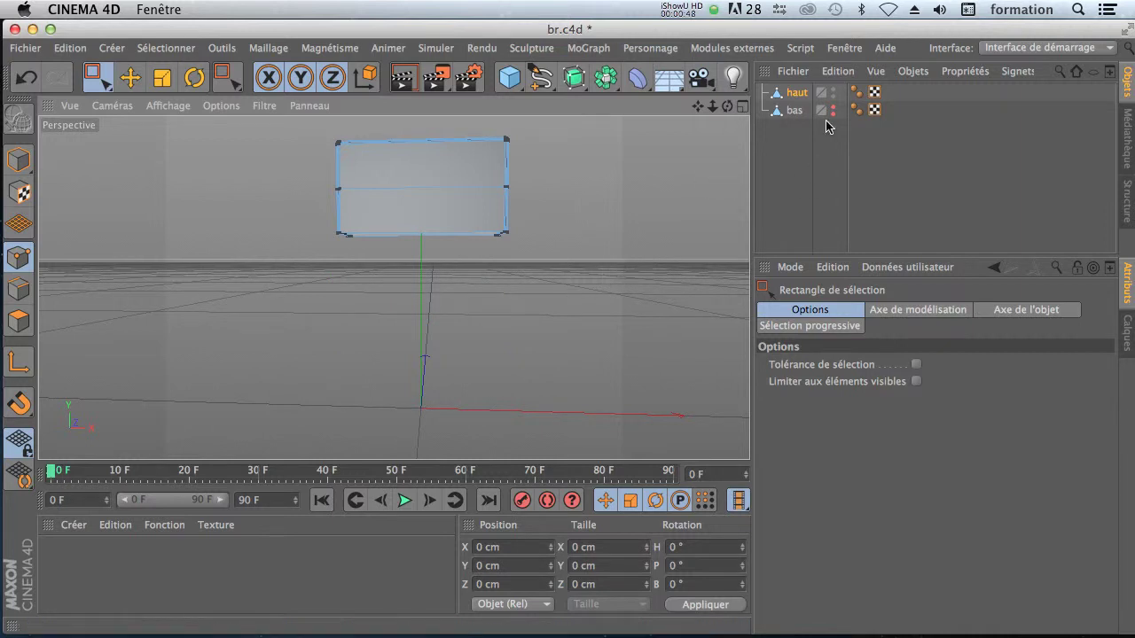
pyautogui.press('super+z')
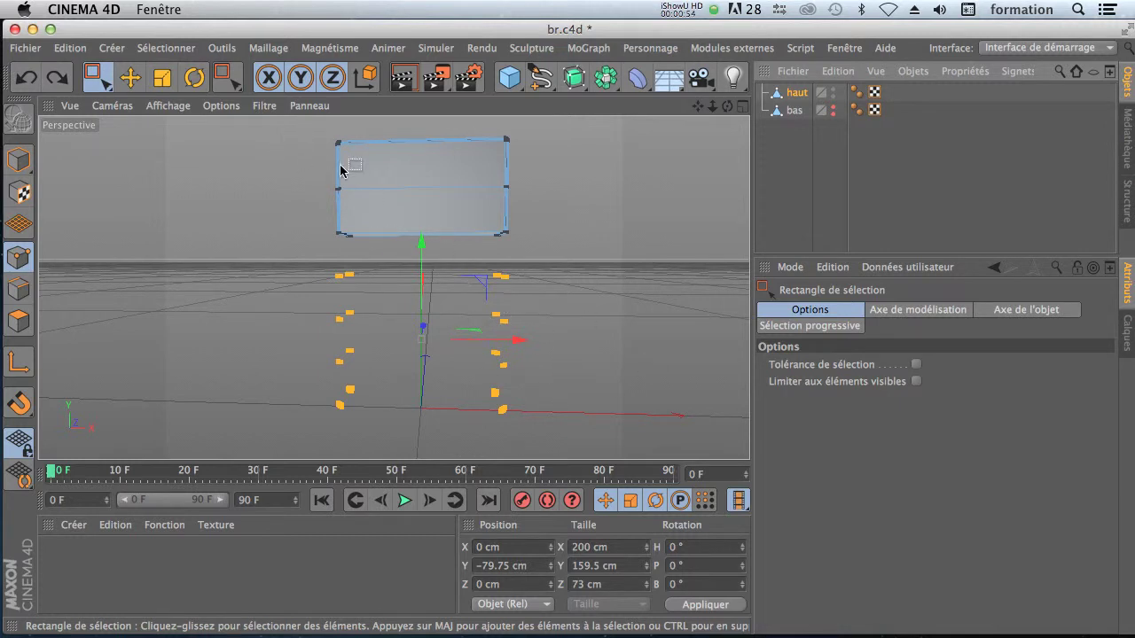
# Step: Try cleaning up all points of haut with the Optimiser command at its default settings, and undo it
pyautogui.moveTo(271, 126); pyautogui.dragTo(603, 431)
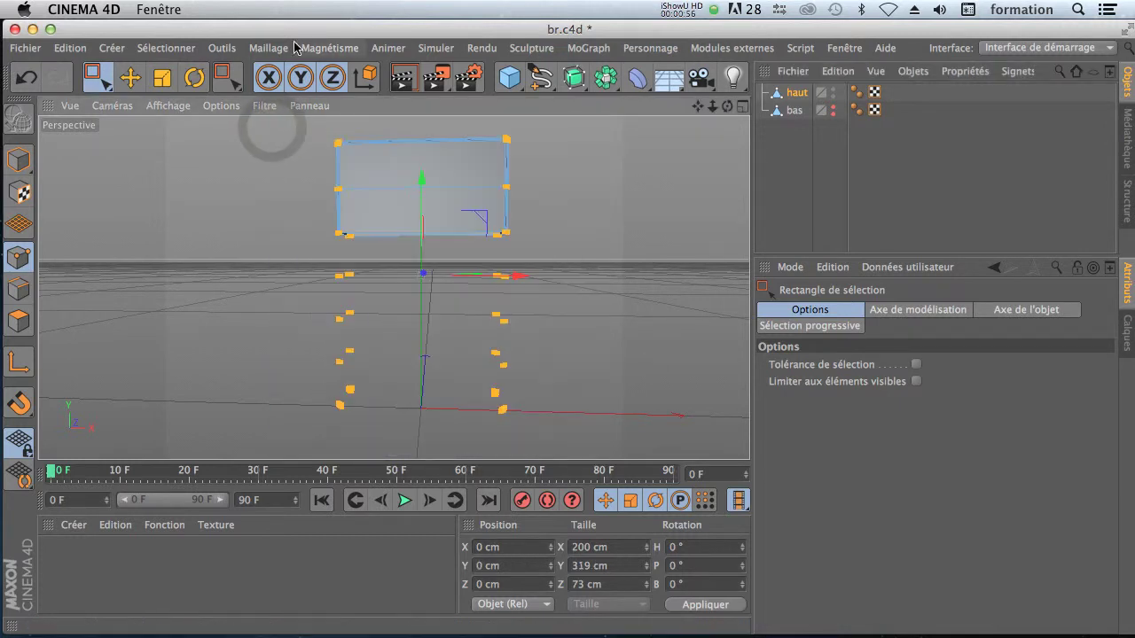
pyautogui.click(267, 48)
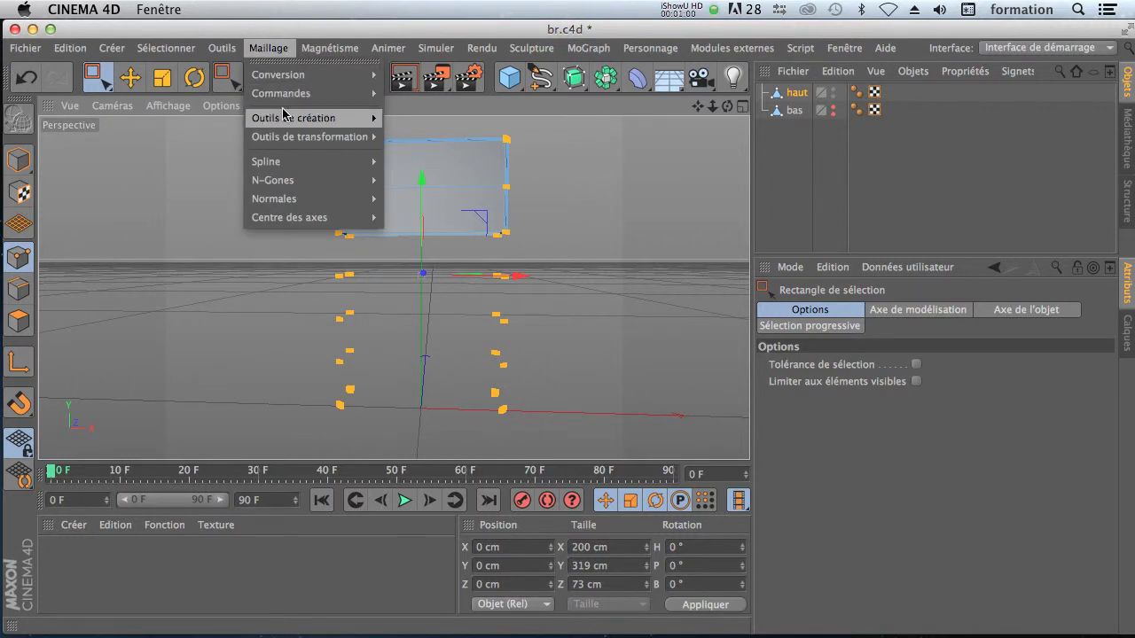
pyautogui.moveTo(286, 120)
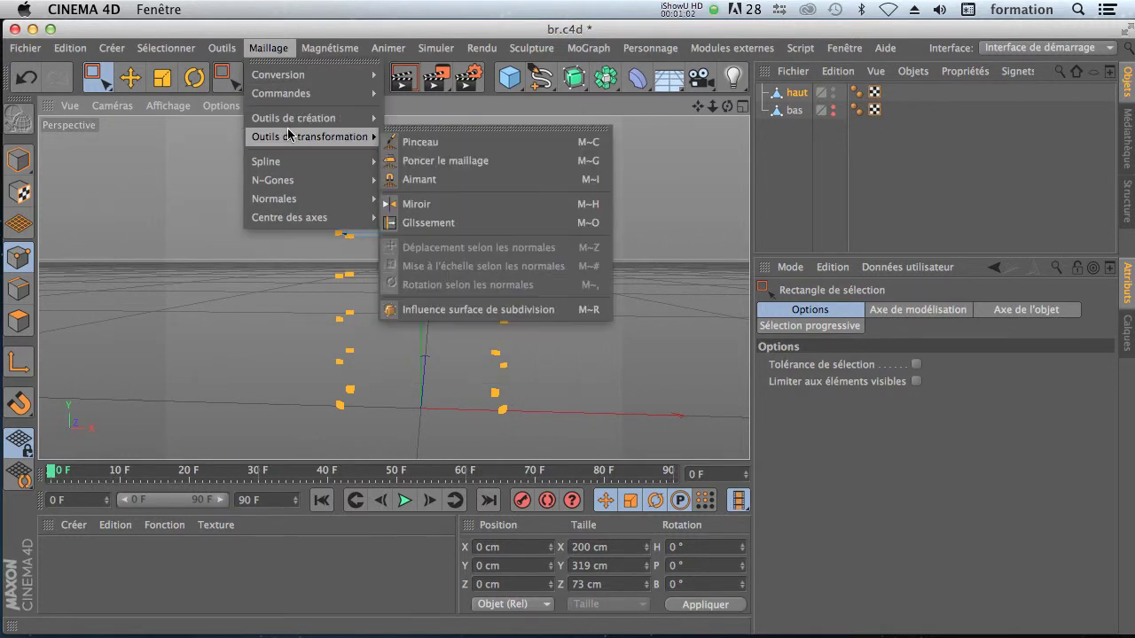
pyautogui.moveTo(295, 78)
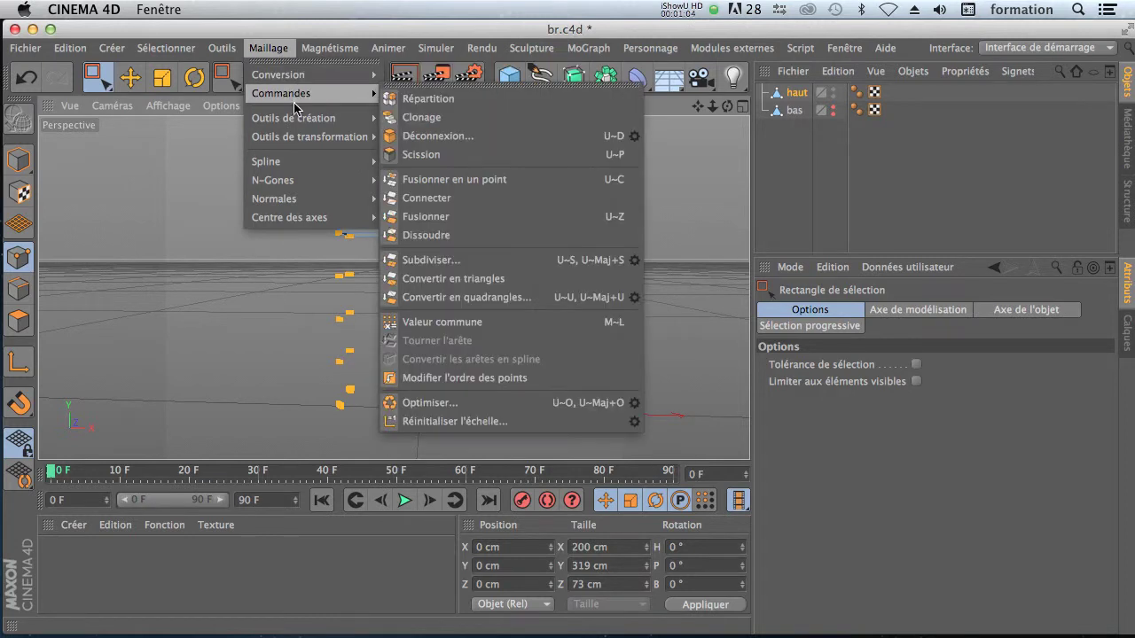
pyautogui.moveTo(290, 224)
pyautogui.click(428, 405)
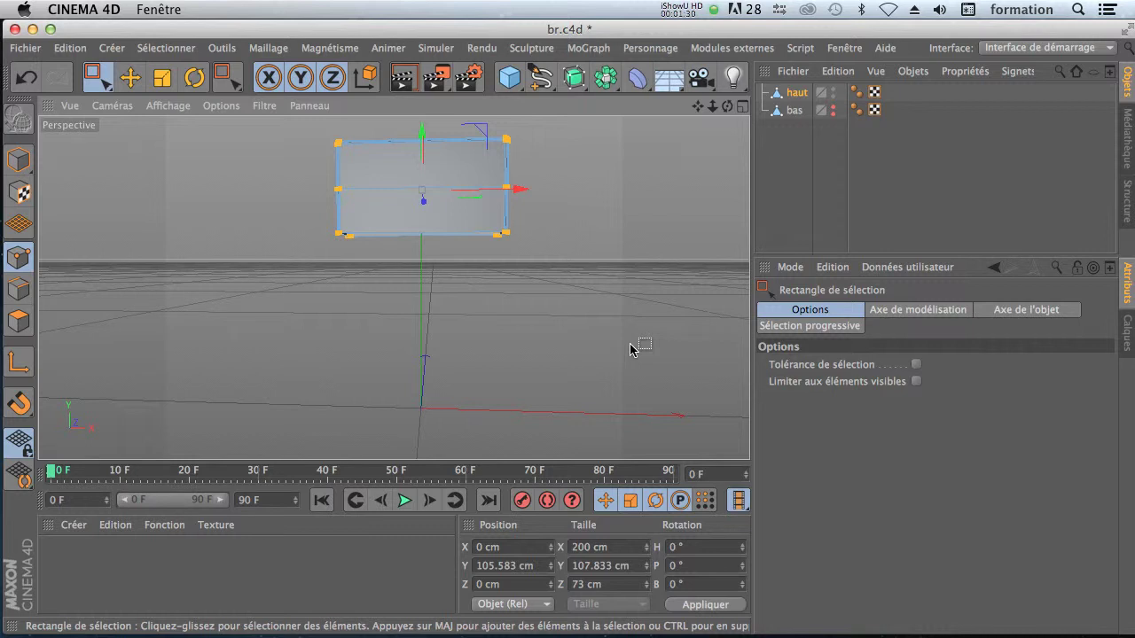
pyautogui.press('super+z')
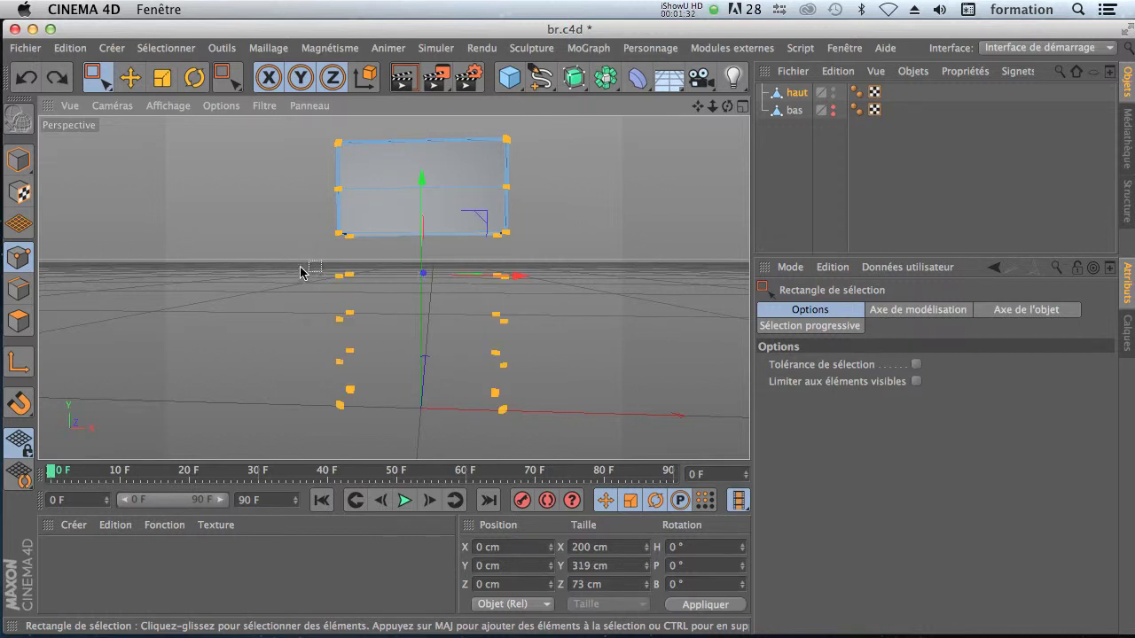
# Step: Try optimising all points of haut with a tolerance of 2 cm, inspect the merged mesh and undo the operation
pyautogui.click(268, 48)
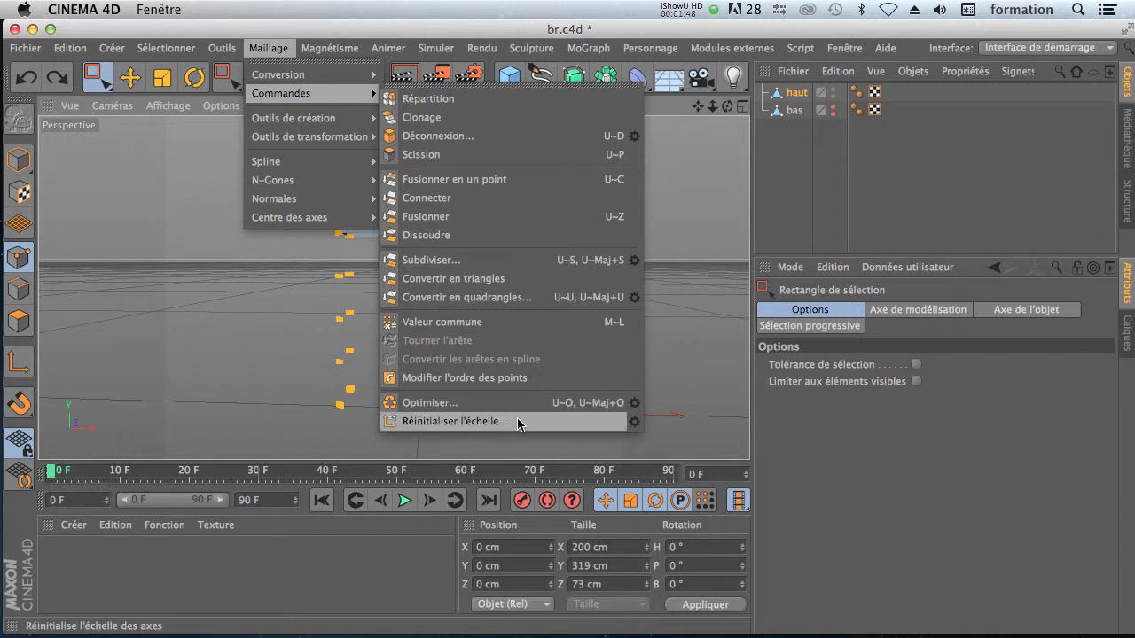
pyautogui.click(635, 404)
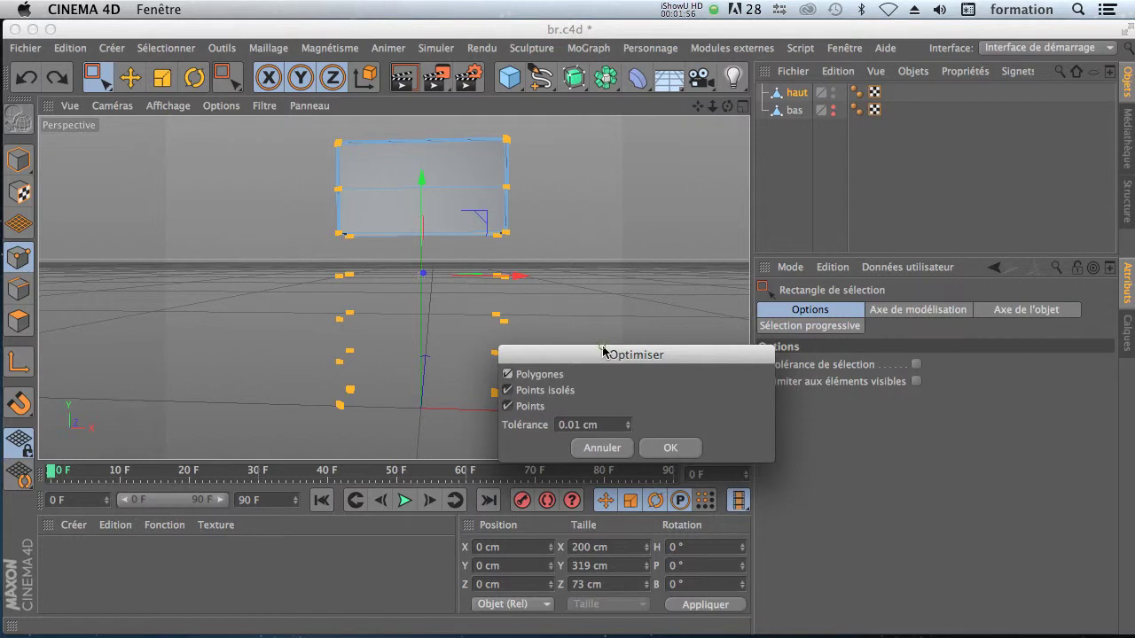
pyautogui.moveTo(602, 351); pyautogui.dragTo(674, 192)
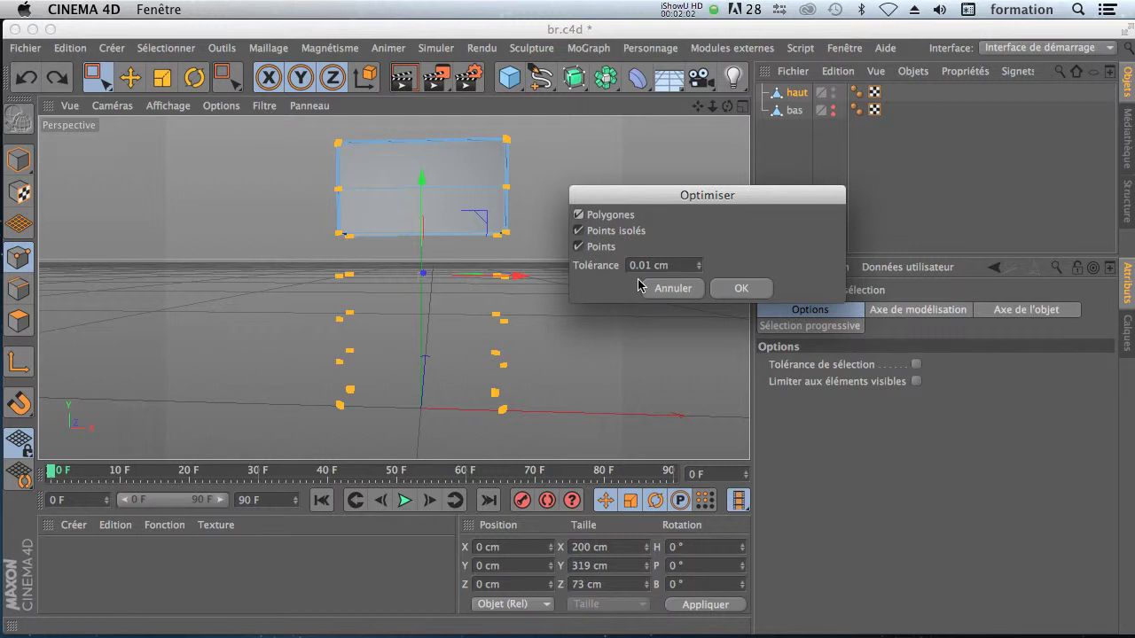
pyautogui.doubleClick(676, 265)
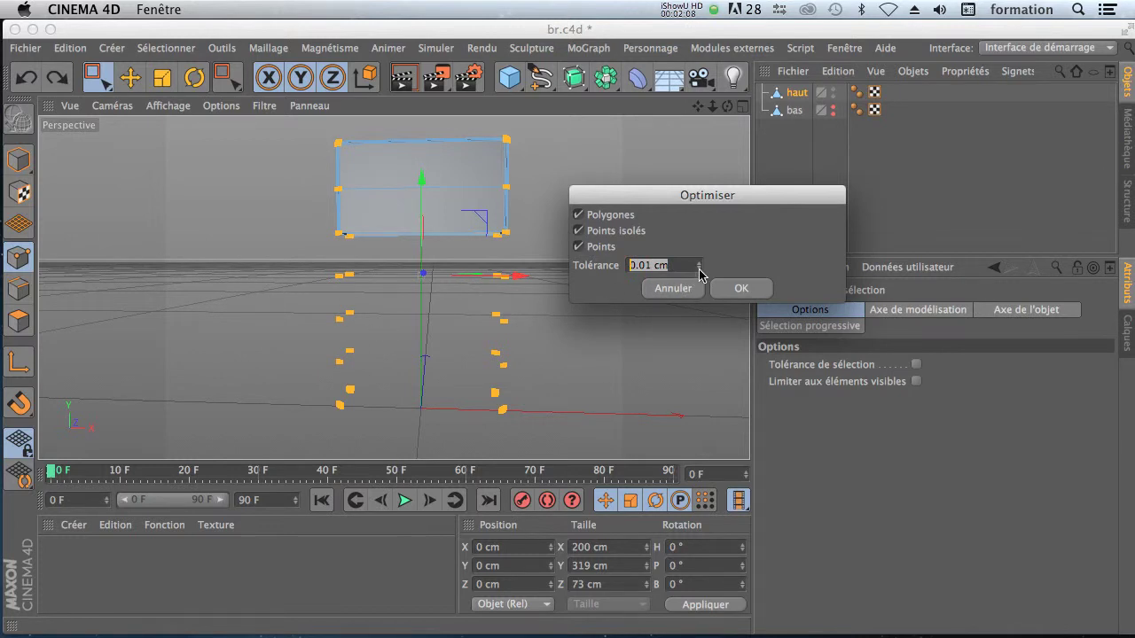
pyautogui.doubleClick(656, 265)
pyautogui.write('2')
pyautogui.click(740, 291)
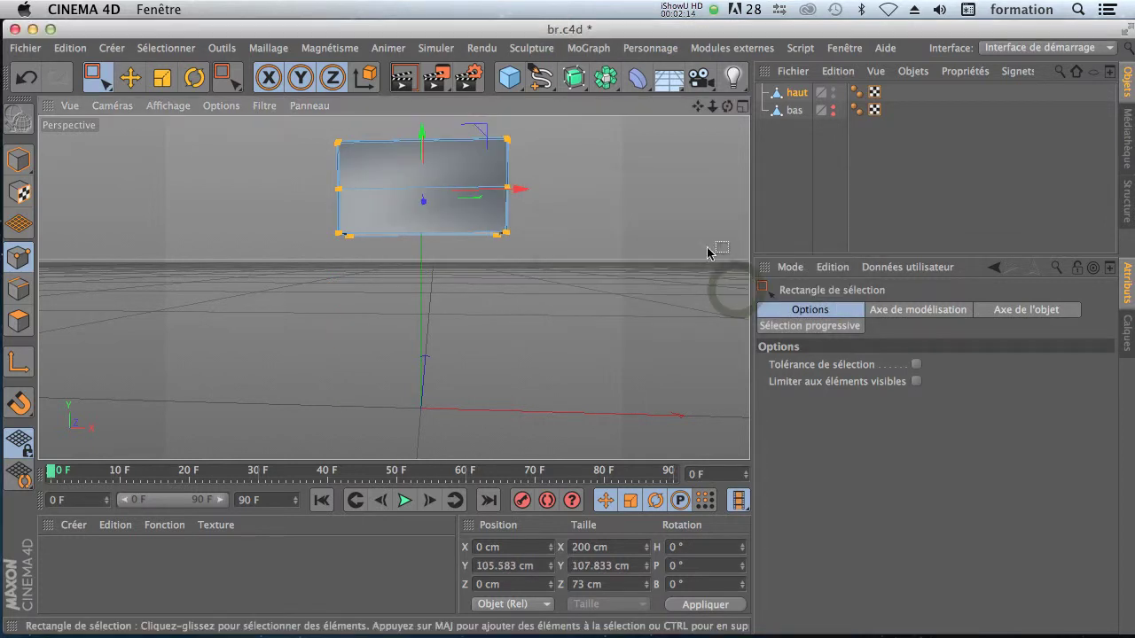
pyautogui.moveTo(727, 106); pyautogui.dragTo(762, 182)
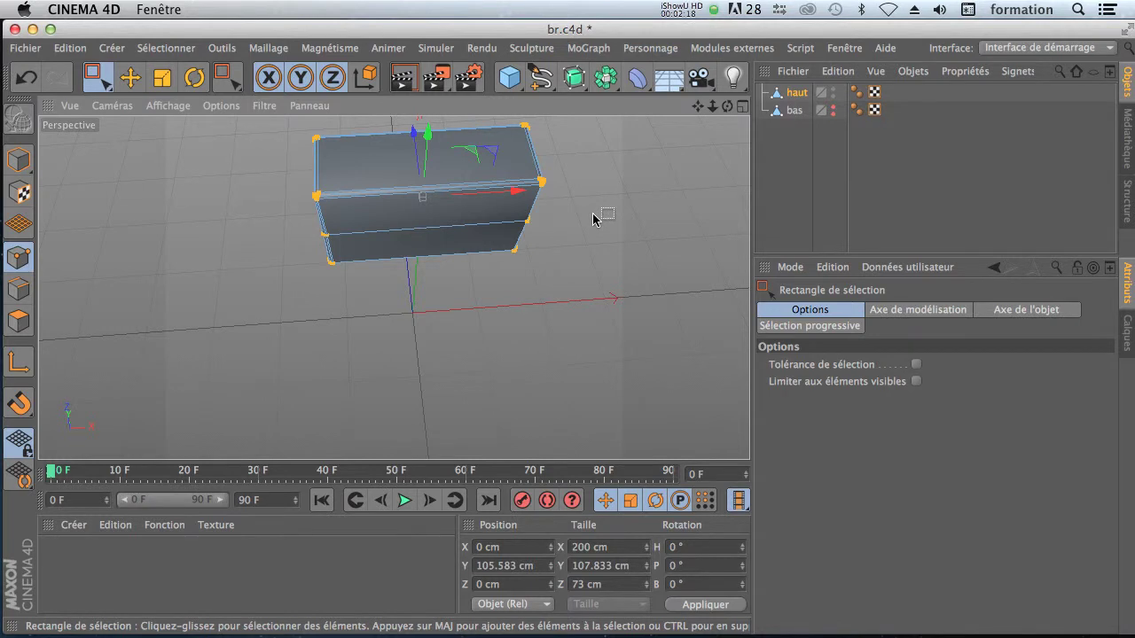
pyautogui.press('super+z')
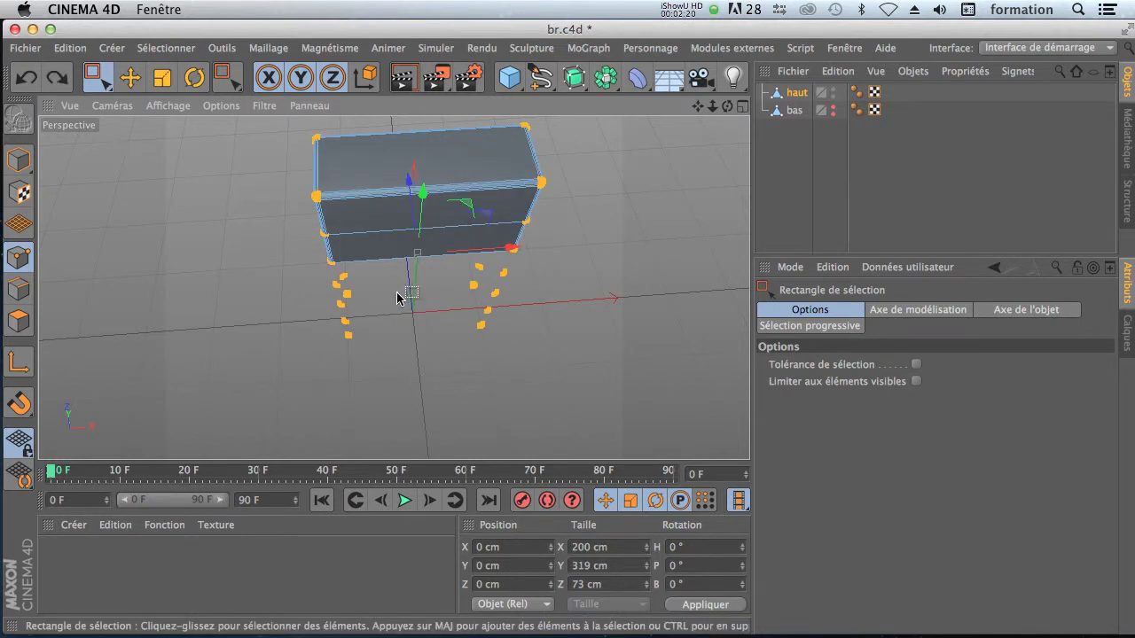
# Step: Try optimising all points of haut with a tolerance of 10 cm, and undo the operation
pyautogui.click(268, 48)
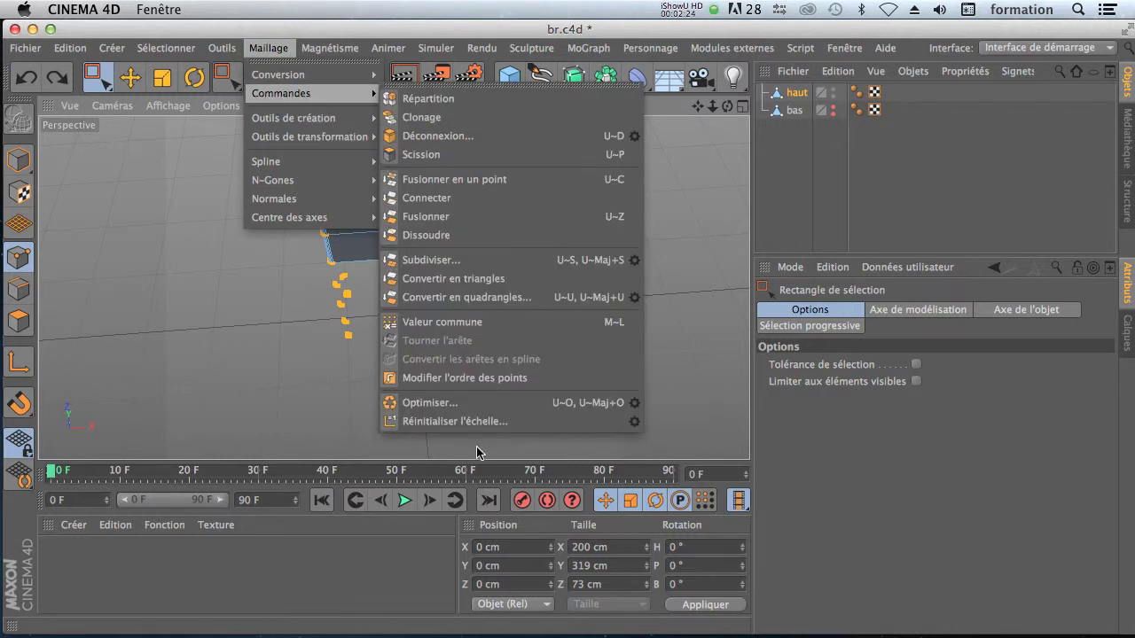
pyautogui.click(634, 402)
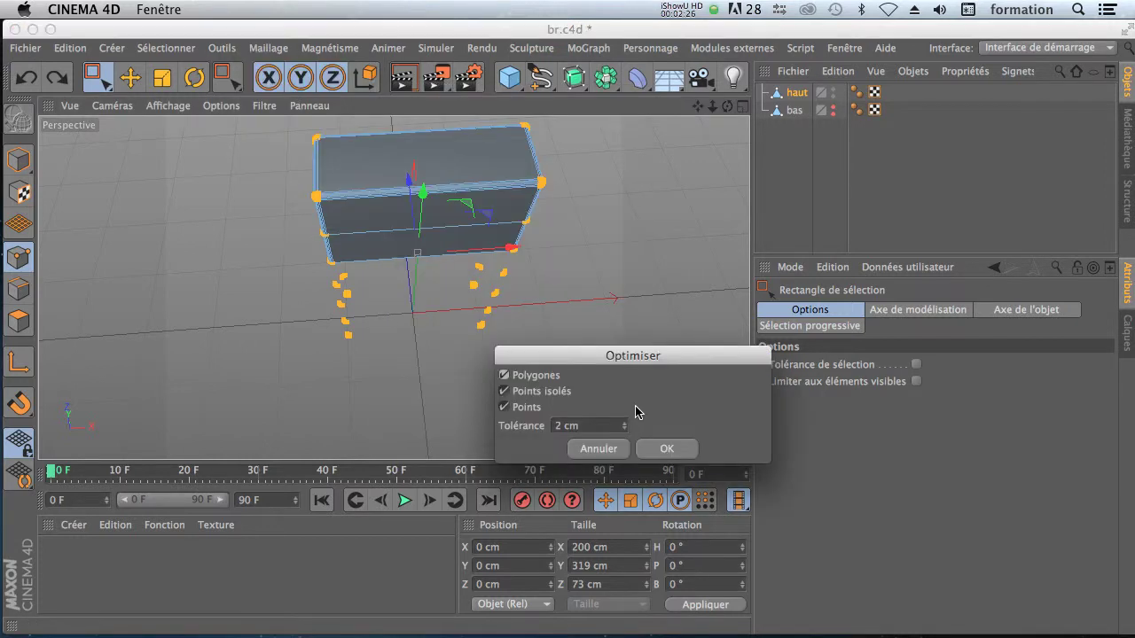
pyautogui.write('10')
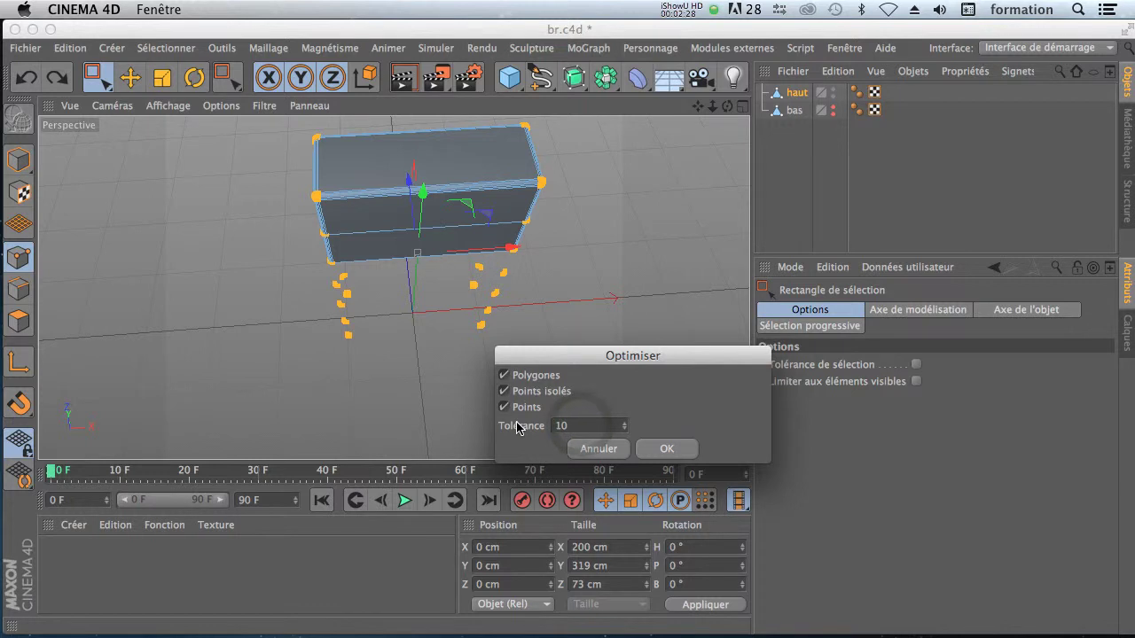
pyautogui.click(667, 450)
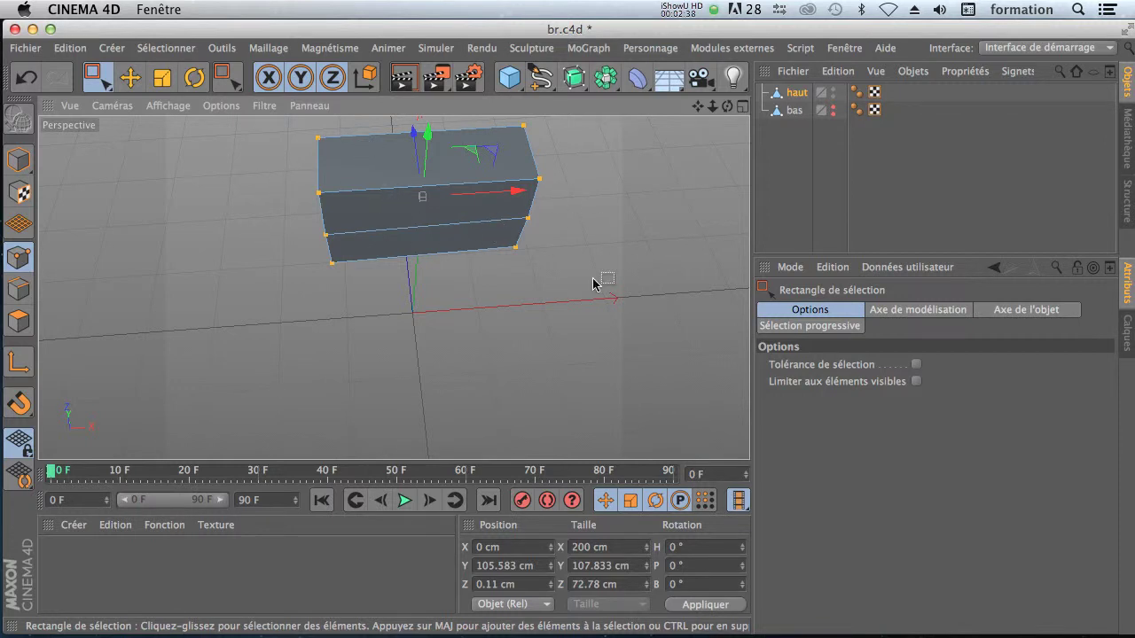
pyautogui.press('super+z')
# Step: Select all the isolated points below the haut block with a rectangle selection and delete them
pyautogui.moveTo(727, 105); pyautogui.dragTo(393, 287)
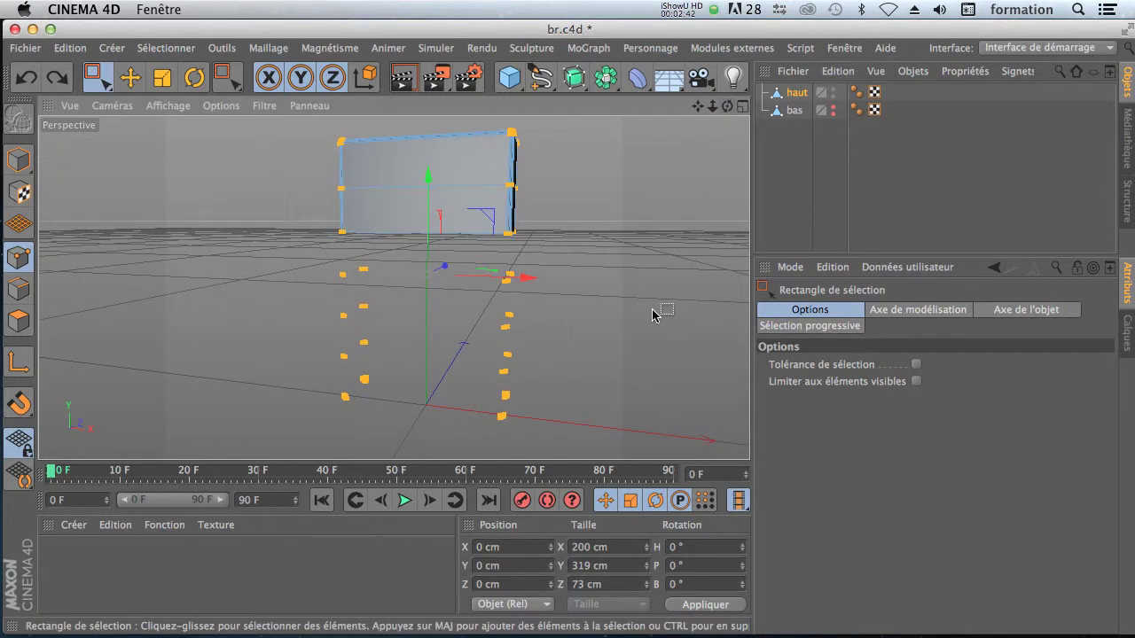
pyautogui.moveTo(734, 106); pyautogui.dragTo(393, 286)
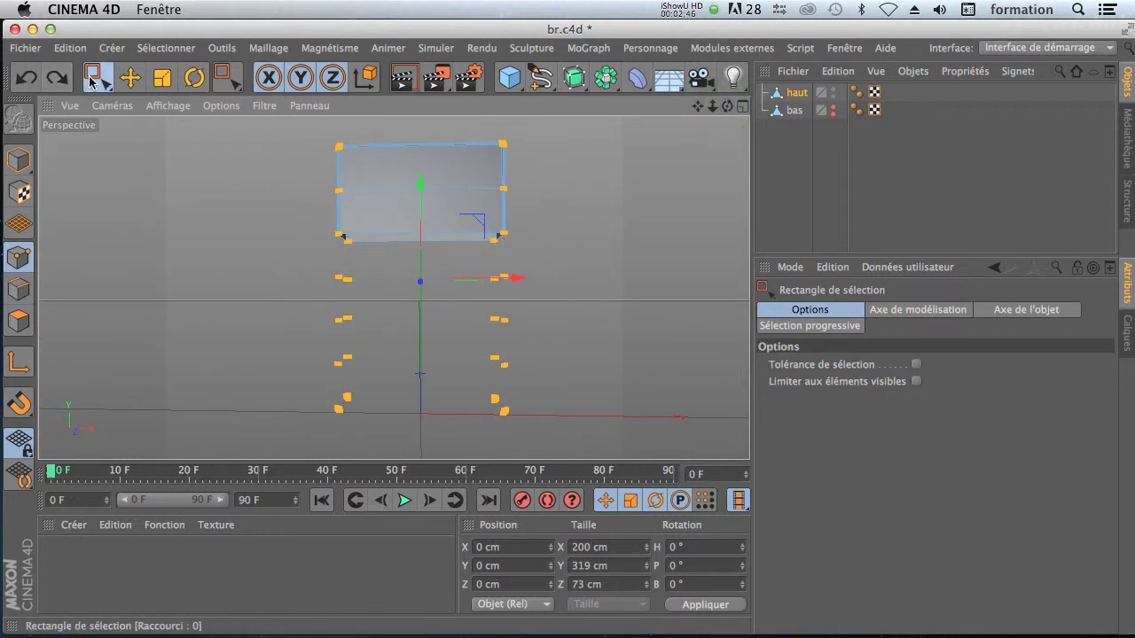
pyautogui.moveTo(303, 262); pyautogui.dragTo(578, 440)
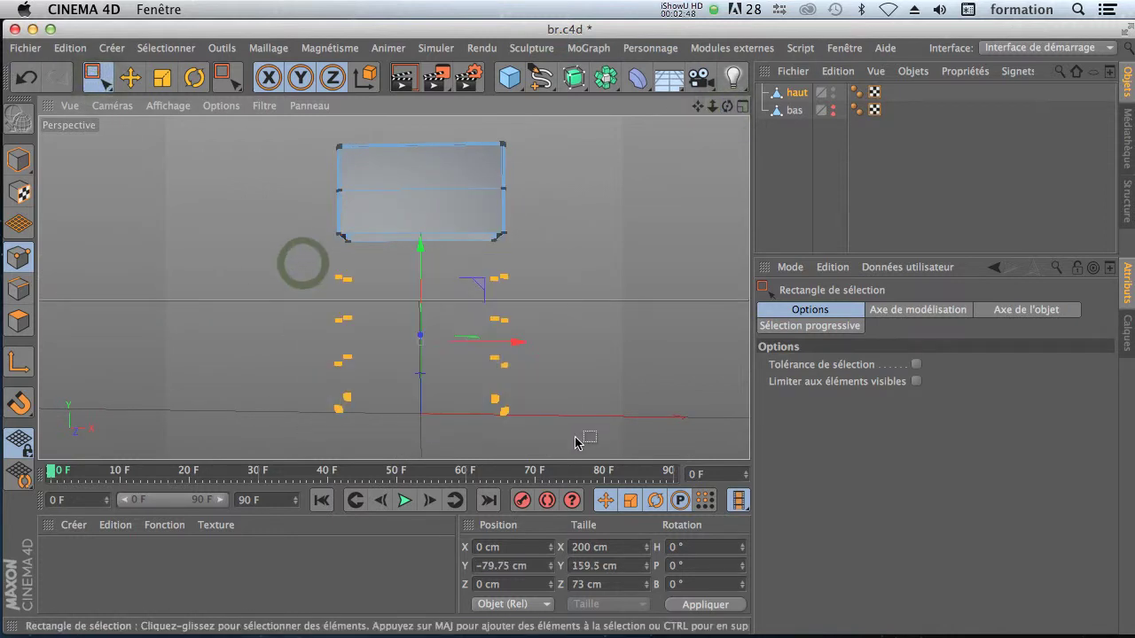
pyautogui.press('Delete')
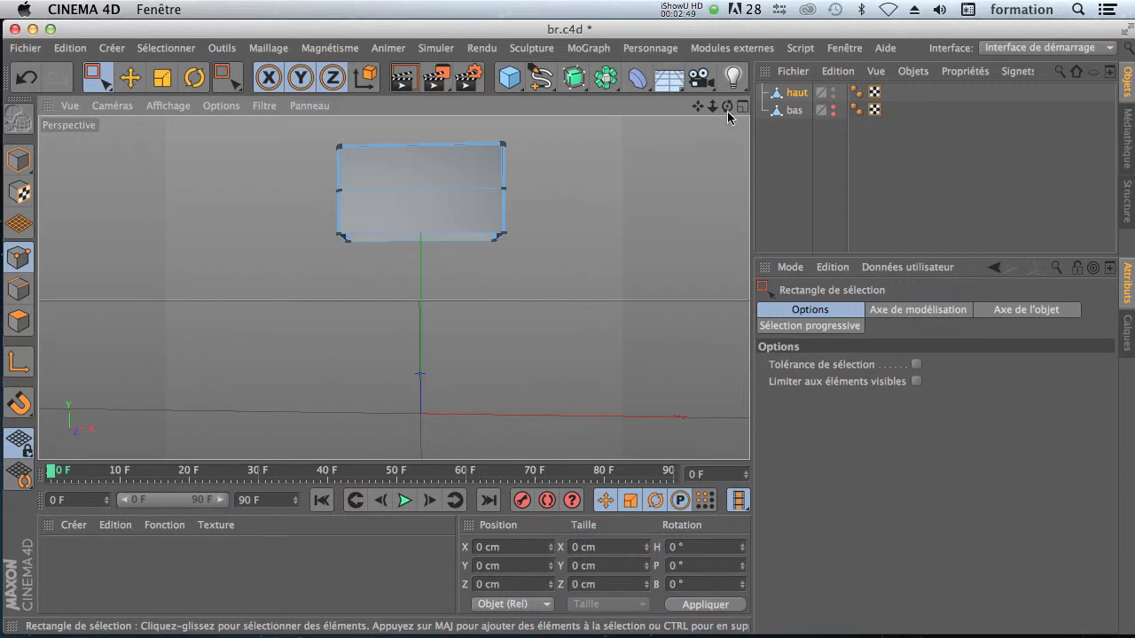
# Step: Select the bas object, hide haut and make bas visible in both the viewport and the render
pyautogui.click(795, 110)
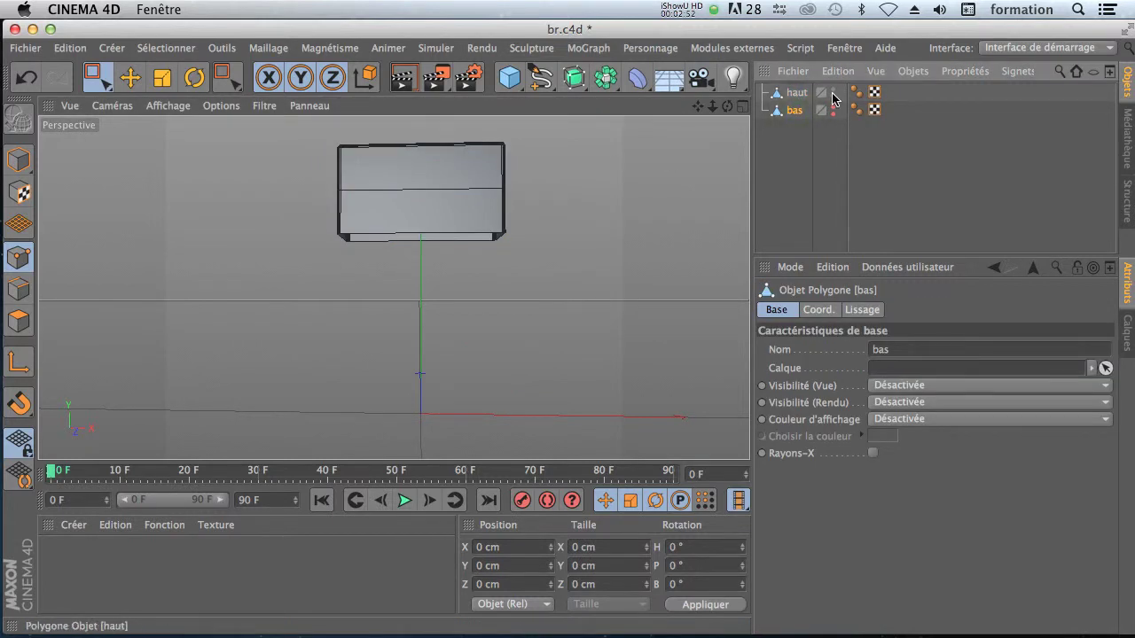
pyautogui.click(834, 94)
pyautogui.click(833, 110)
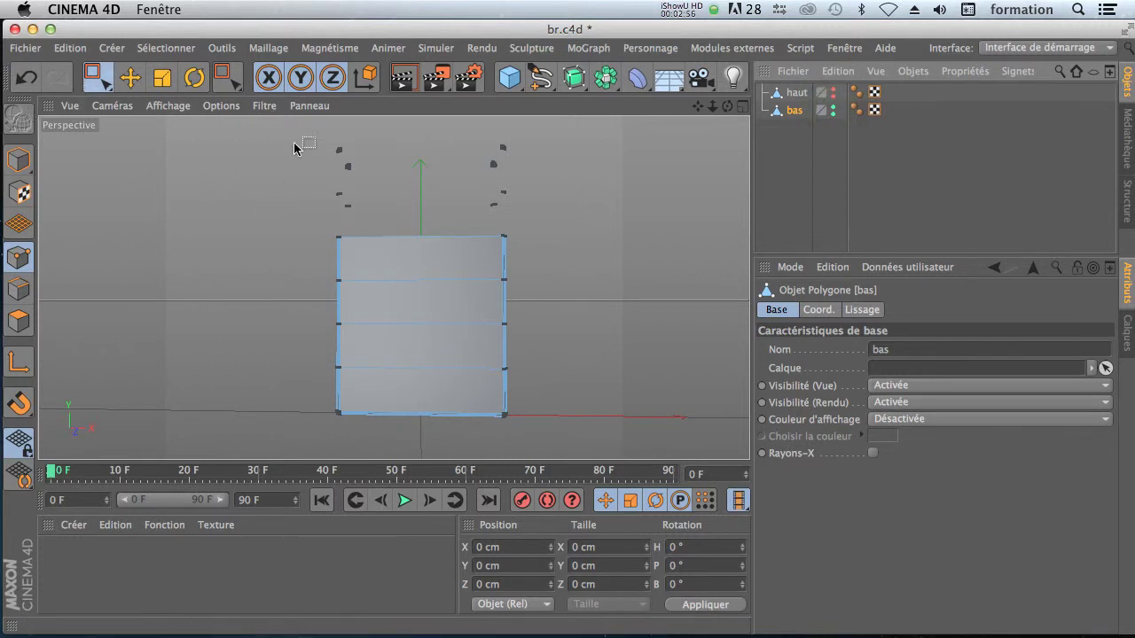
# Step: Select all the isolated points above the bas block with a rectangle selection and delete them
pyautogui.moveTo(296, 140); pyautogui.dragTo(562, 222)
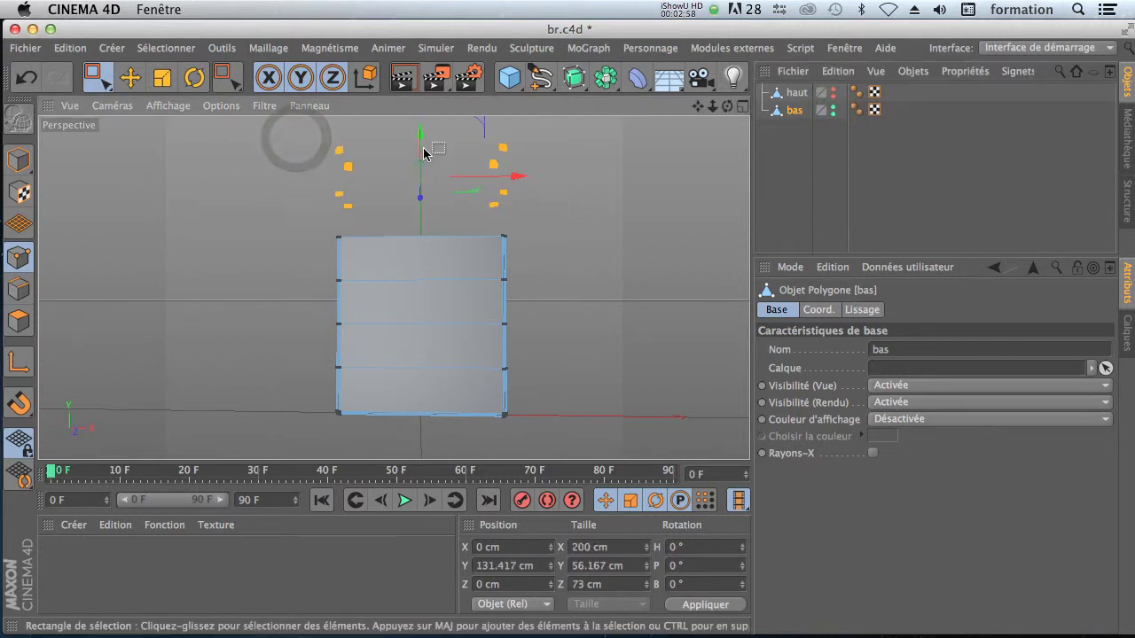
pyautogui.press('Delete')
pyautogui.moveTo(727, 106); pyautogui.dragTo(550, 373)
pyautogui.moveTo(393, 287); pyautogui.dragTo(388, 234)
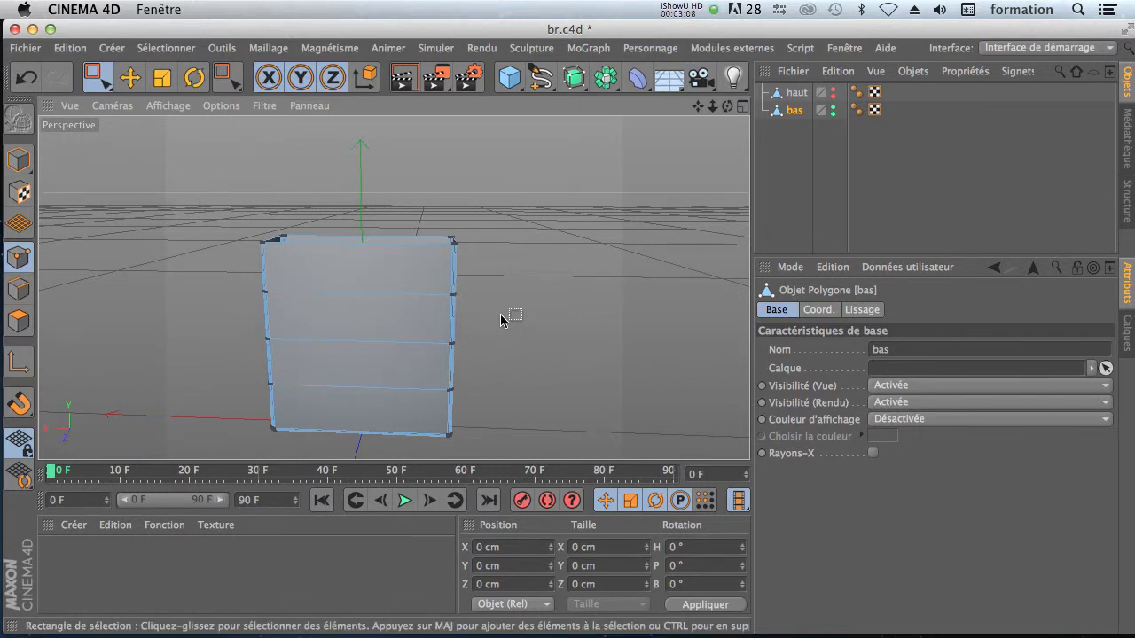
# Step: Reset the haut object's viewport visibility to default and select haut
pyautogui.click(831, 93)
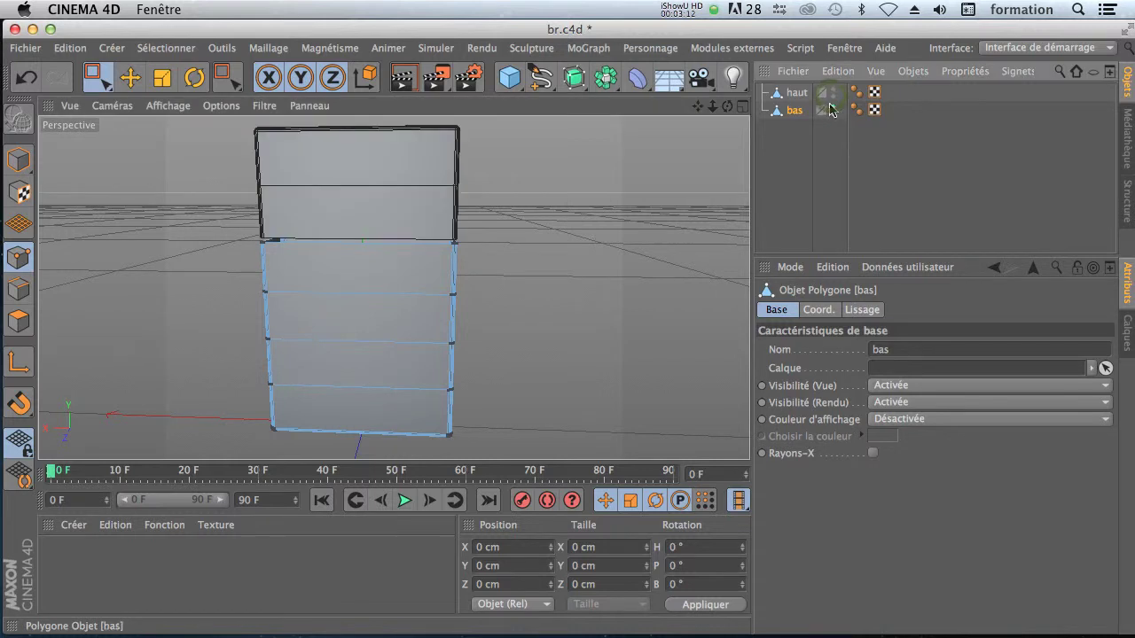
pyautogui.moveTo(727, 109)
pyautogui.mouseDown()
pyautogui.moveTo(695, 103)
pyautogui.moveTo(736, 117)
pyautogui.mouseUp()
pyautogui.click(796, 92)
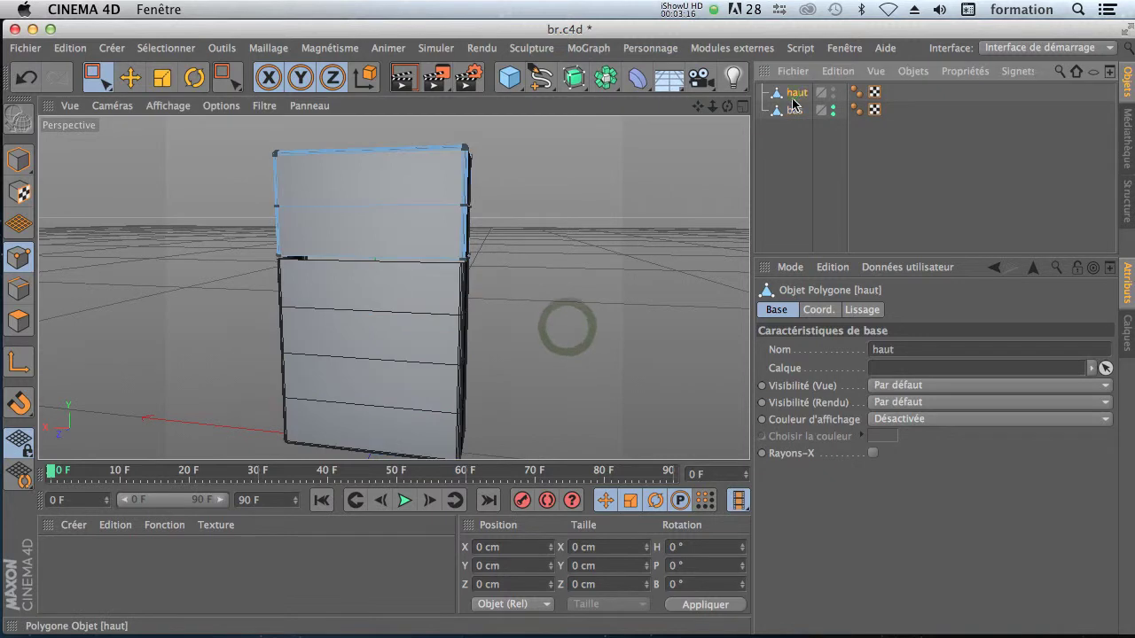
pyautogui.moveTo(713, 108); pyautogui.dragTo(691, 110)
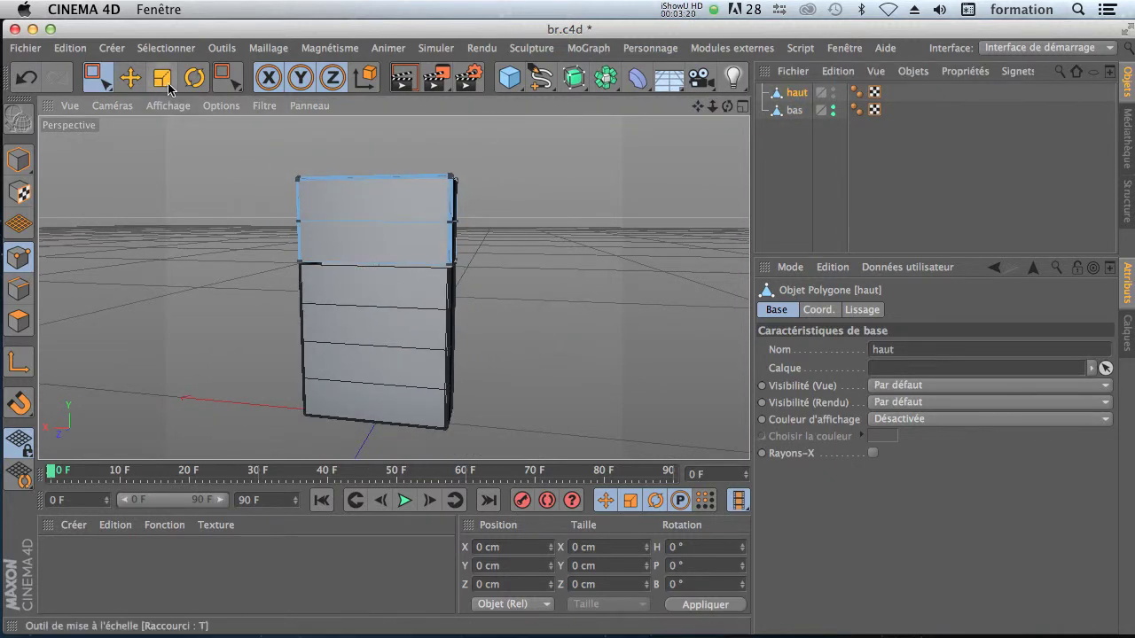
# Step: In model mode, move the haut block slightly down in the front view to about Y 167.6 cm
pyautogui.click(130, 78)
pyautogui.click(743, 106)
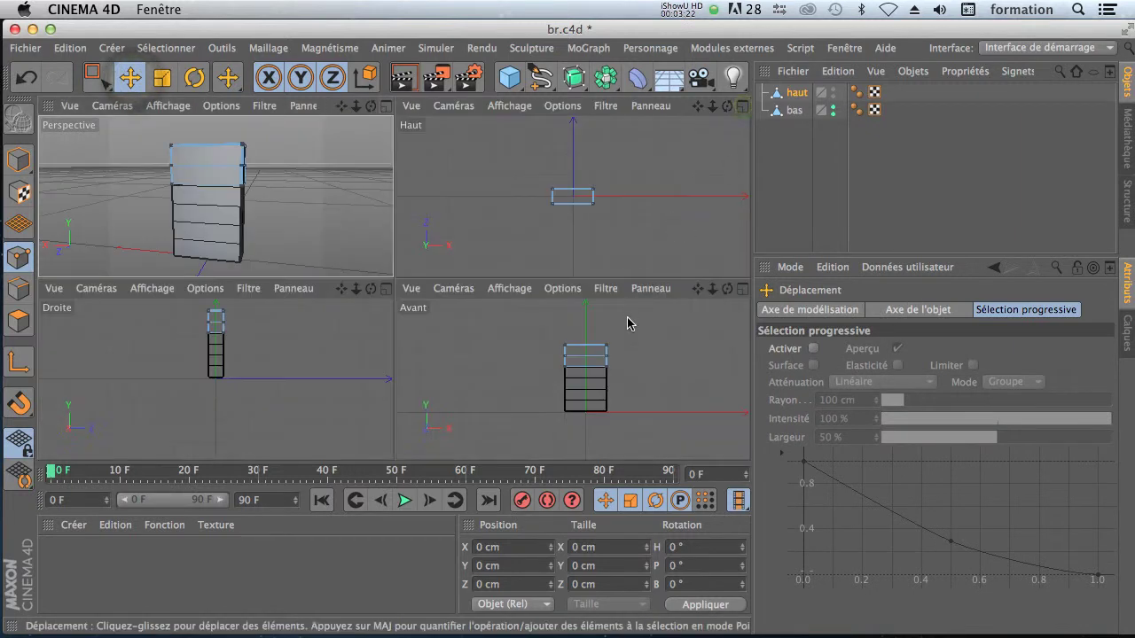
pyautogui.click(19, 159)
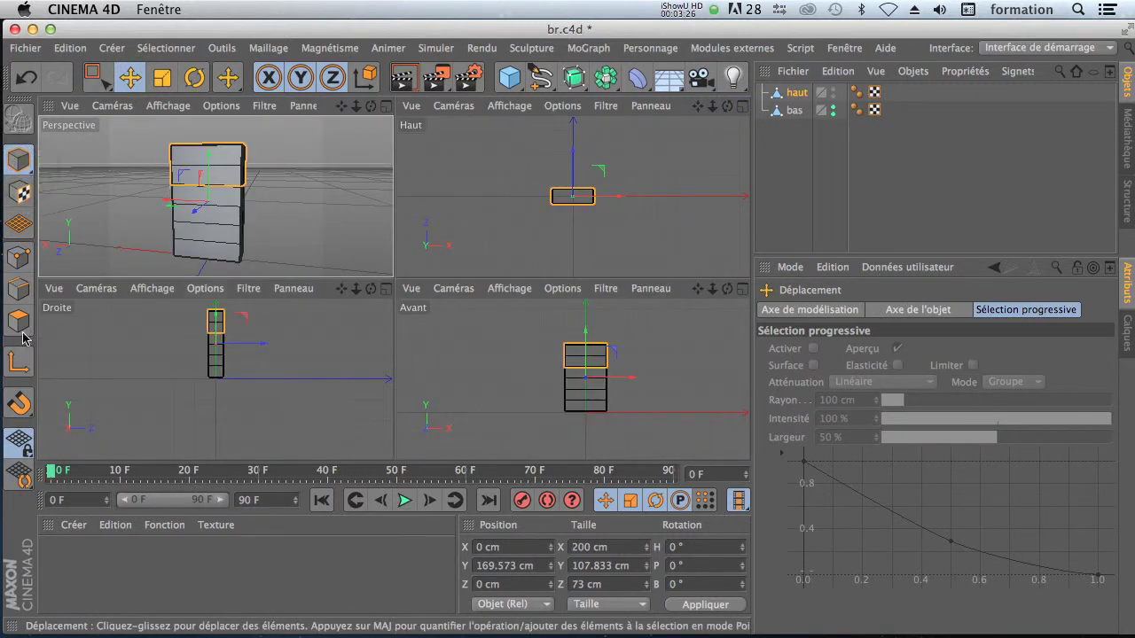
pyautogui.click(121, 78)
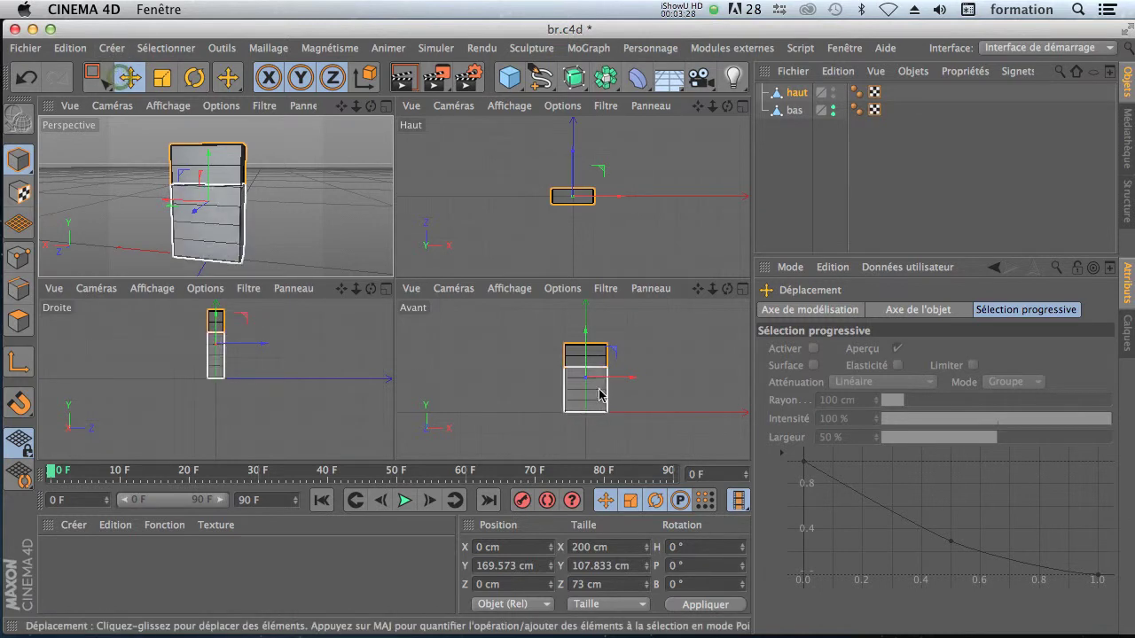
pyautogui.scroll(8, 576, 417)
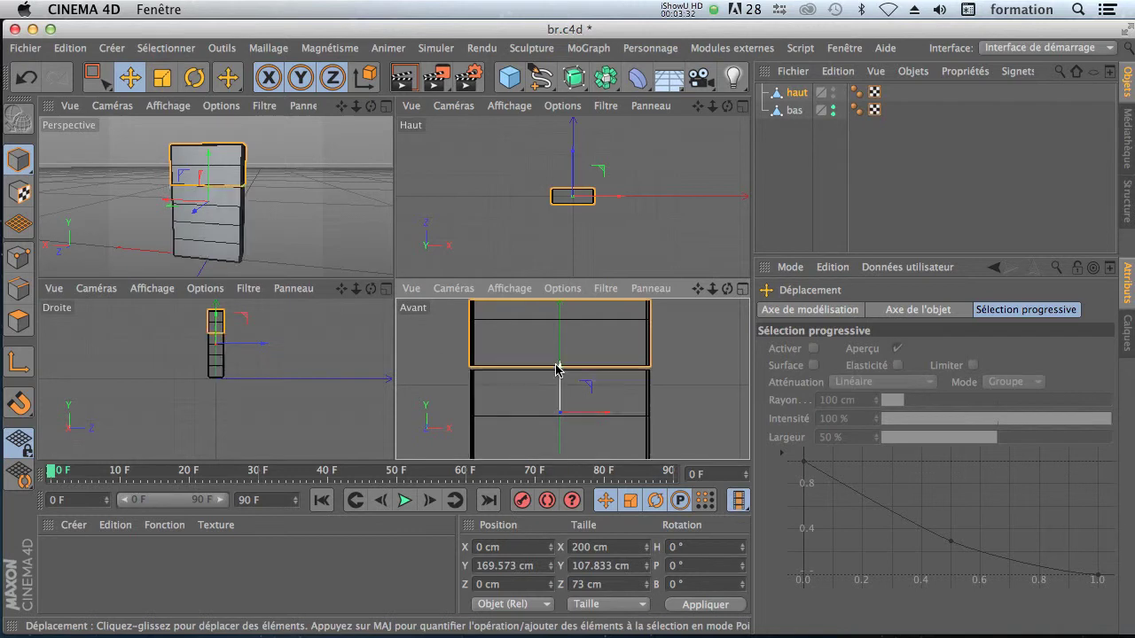
pyautogui.moveTo(558, 368); pyautogui.dragTo(558, 371)
pyautogui.click(386, 105)
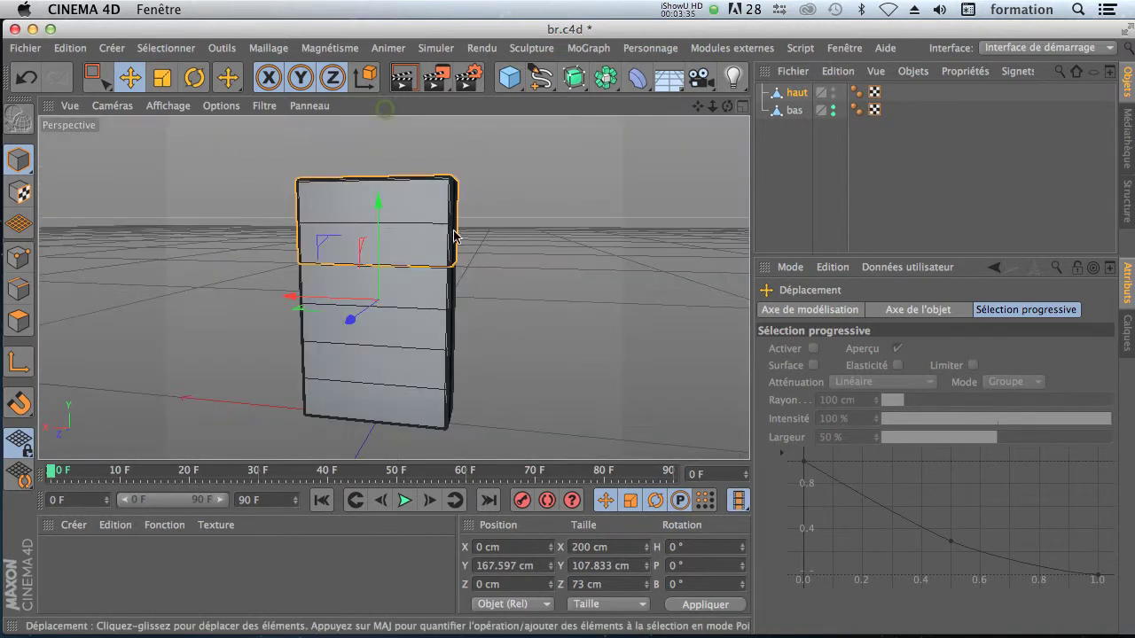
# Step: Deselect everything, render the perspective view and examine the joint between the two blocks
pyautogui.click(738, 182)
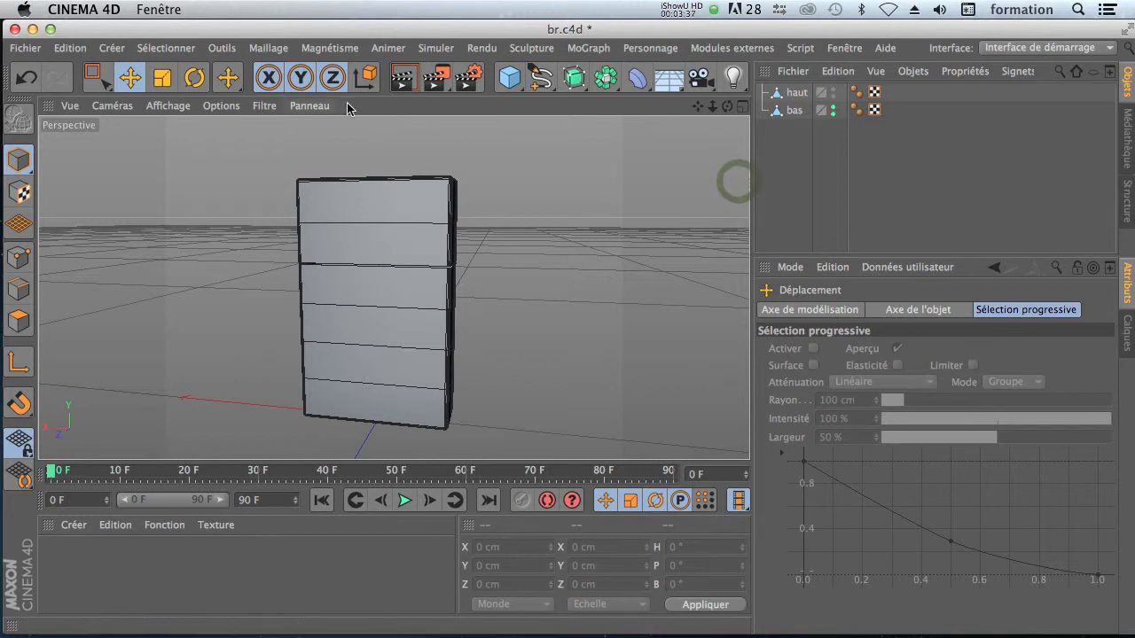
pyautogui.click(404, 77)
pyautogui.moveTo(727, 106); pyautogui.dragTo(707, 121)
pyautogui.click(791, 143)
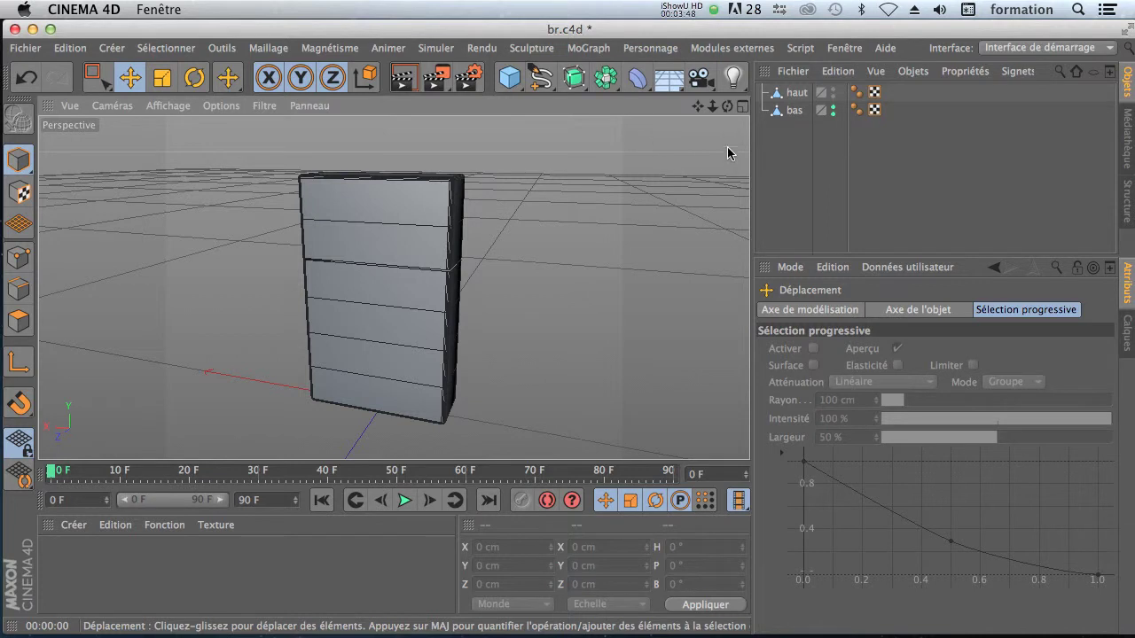
pyautogui.moveTo(727, 108); pyautogui.dragTo(710, 109)
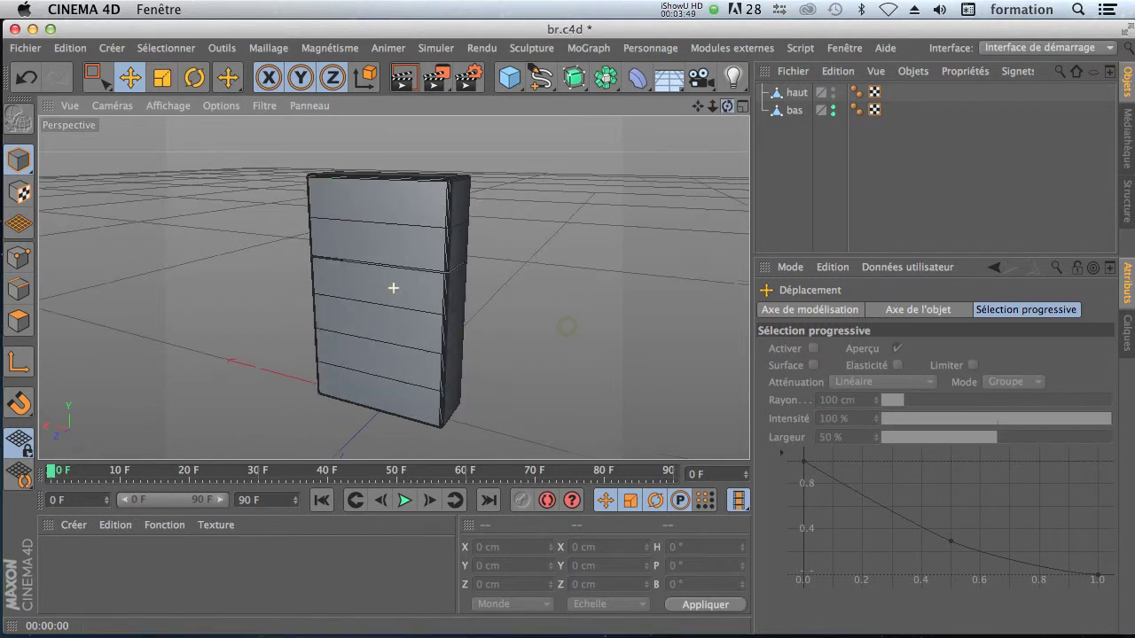
# Step: Add a cylinder and move it to the side edge of the blocks, at about X -91.9 cm and Y 206.4 cm
pyautogui.click(507, 78)
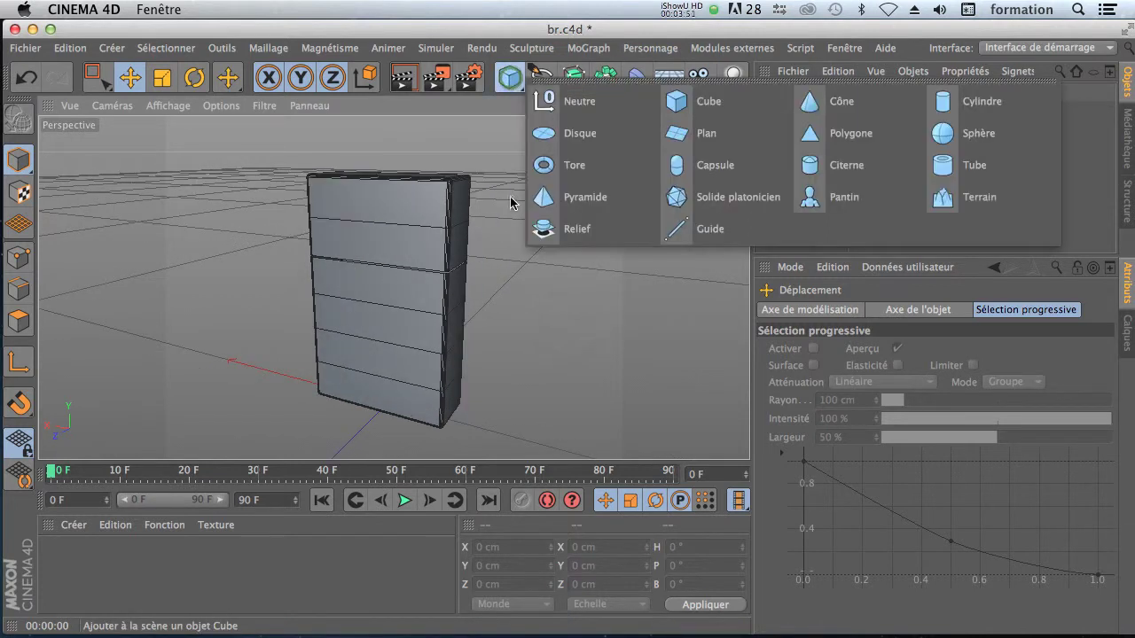
pyautogui.click(976, 103)
pyautogui.moveTo(387, 314); pyautogui.dragTo(388, 172)
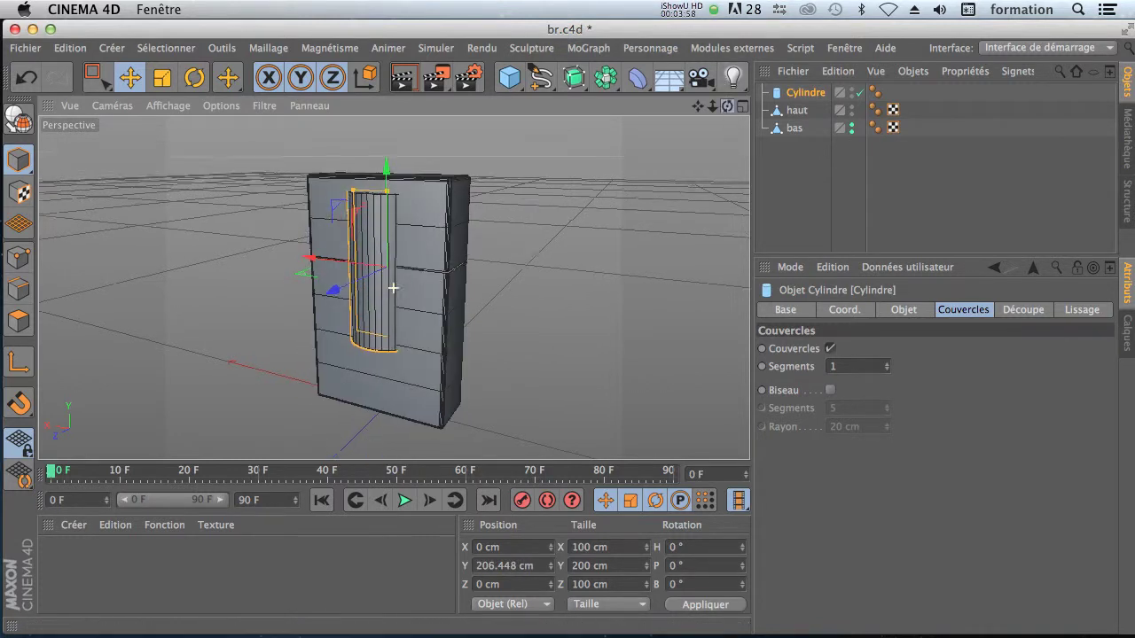
pyautogui.moveTo(727, 108); pyautogui.dragTo(568, 325)
pyautogui.moveTo(293, 263); pyautogui.dragTo(390, 269)
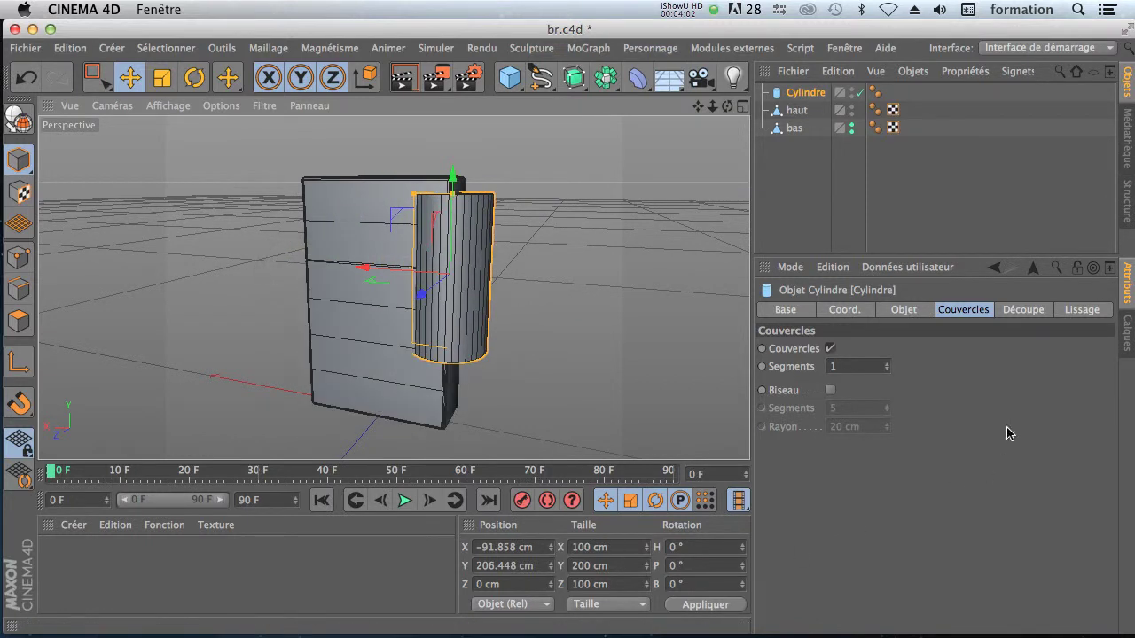
# Step: Set the cylinder's orientation to +Z and reduce its radius to 4.32 cm
pyautogui.click(916, 311)
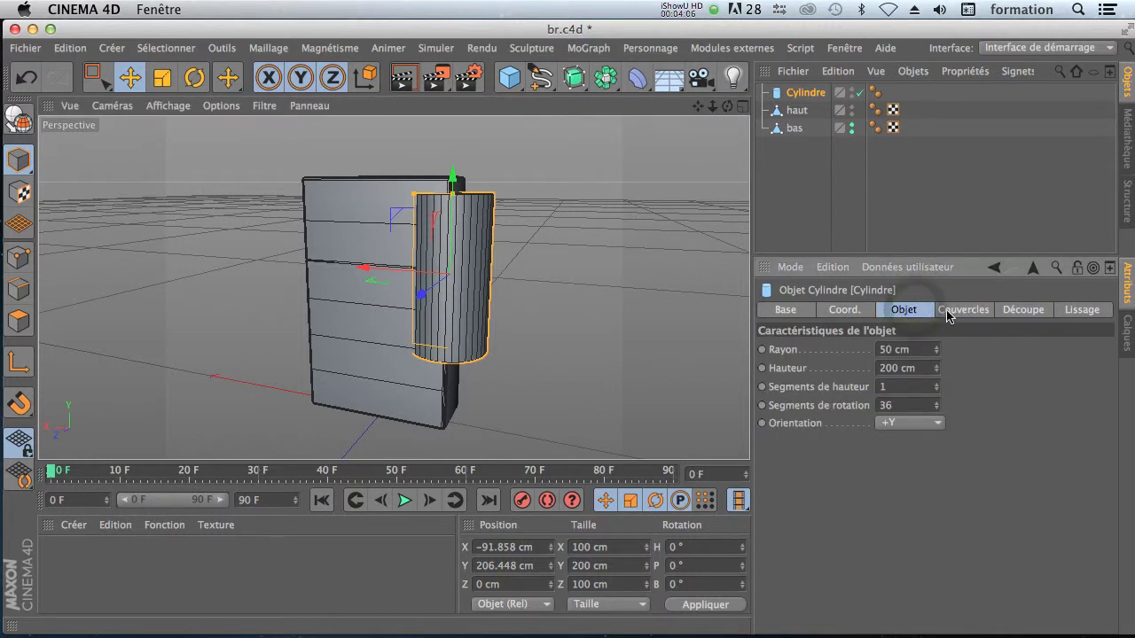
pyautogui.click(901, 425)
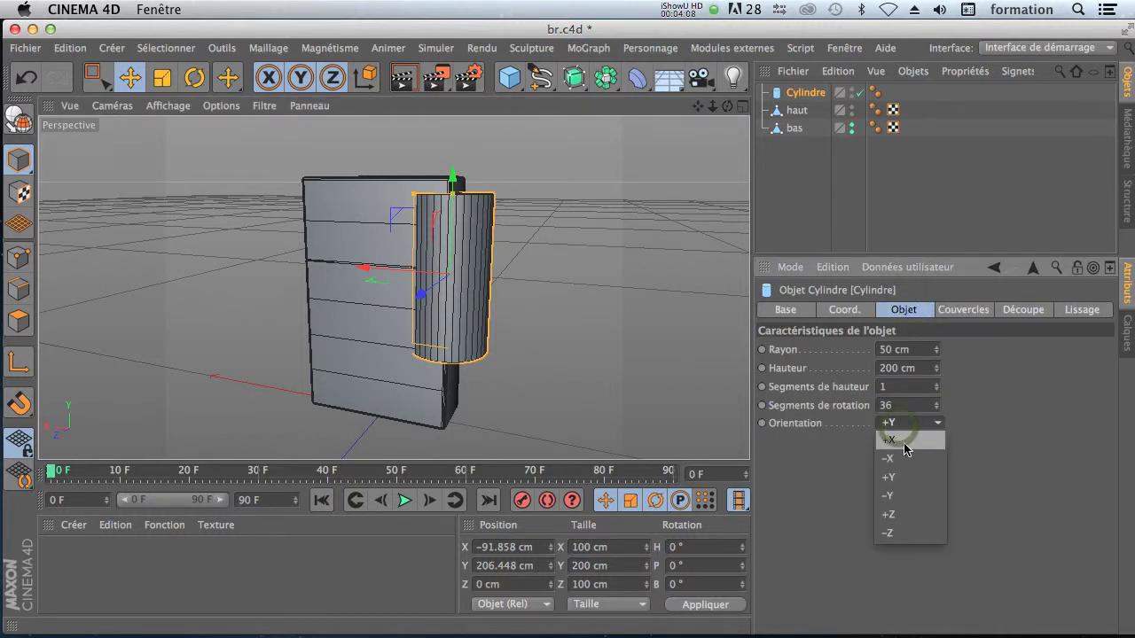
pyautogui.click(893, 515)
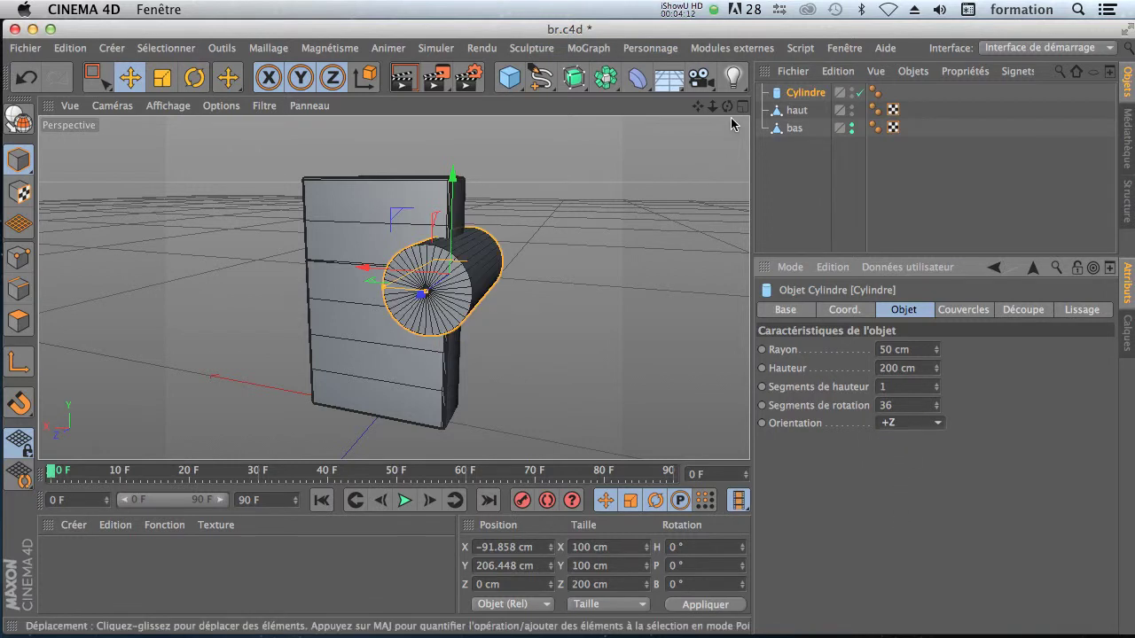
pyautogui.moveTo(387, 297); pyautogui.dragTo(423, 290)
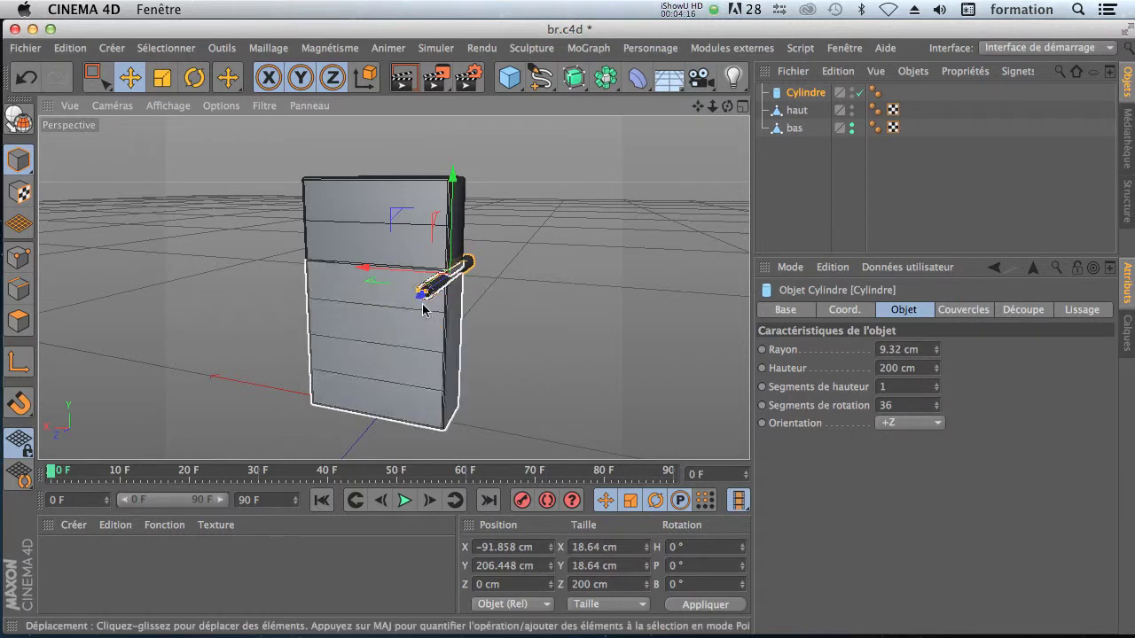
pyautogui.scroll(-3, 395, 344)
pyautogui.scroll(5, 393, 343)
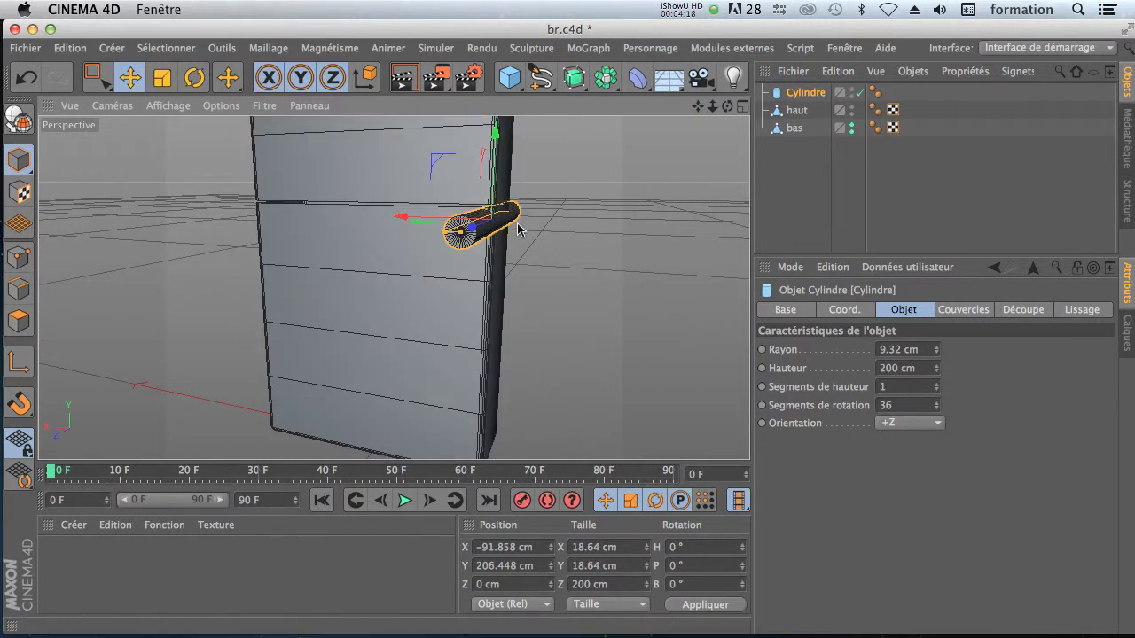
pyautogui.moveTo(935, 353); pyautogui.dragTo(935, 364)
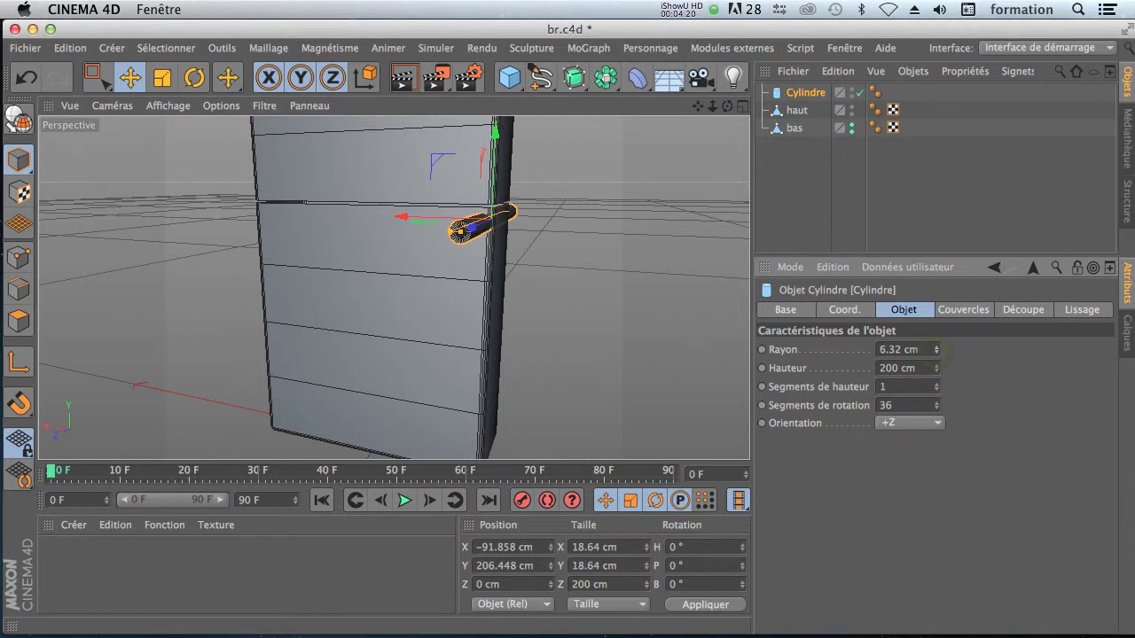
# Step: Position the cylinder on the side edge of the joint between haut and bas, at about X -100.6 cm and Y 218.5 cm
pyautogui.moveTo(495, 149); pyautogui.dragTo(493, 124)
pyautogui.moveTo(413, 203); pyautogui.dragTo(424, 203)
pyautogui.scroll(5, 494, 266)
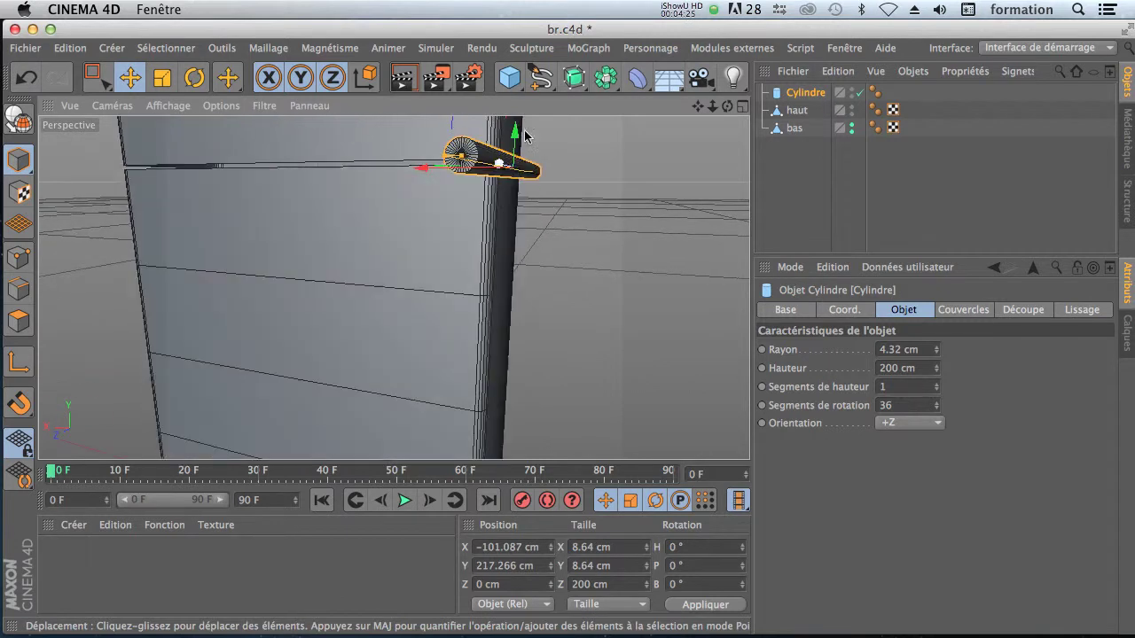
pyautogui.click(743, 107)
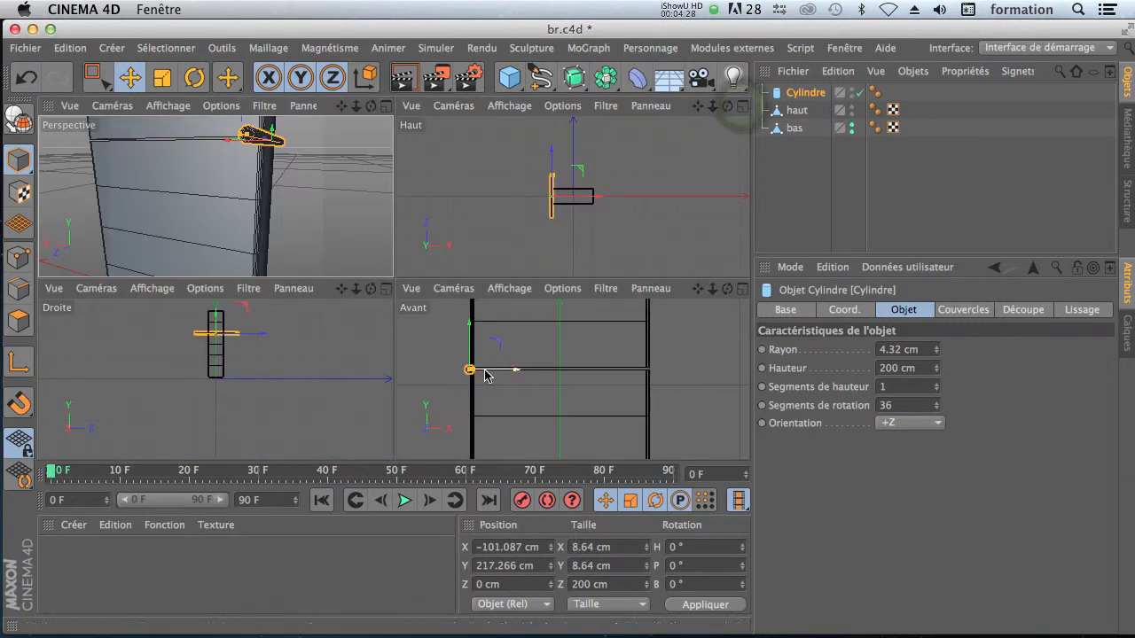
pyautogui.click(745, 288)
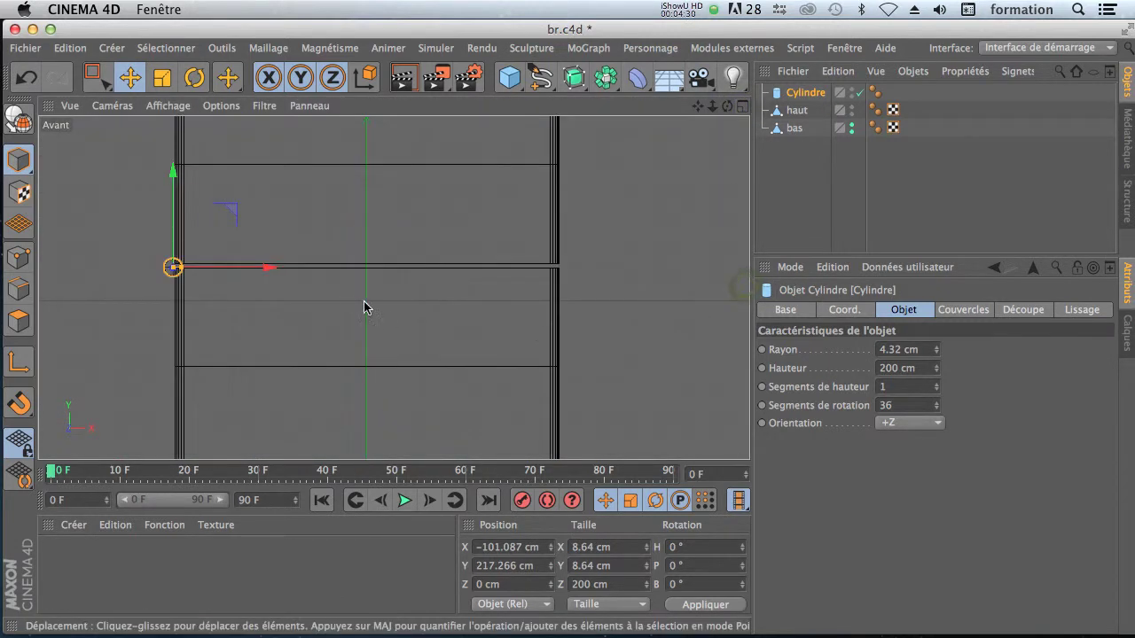
pyautogui.moveTo(172, 171); pyautogui.dragTo(172, 169)
pyautogui.moveTo(272, 266); pyautogui.dragTo(272, 266)
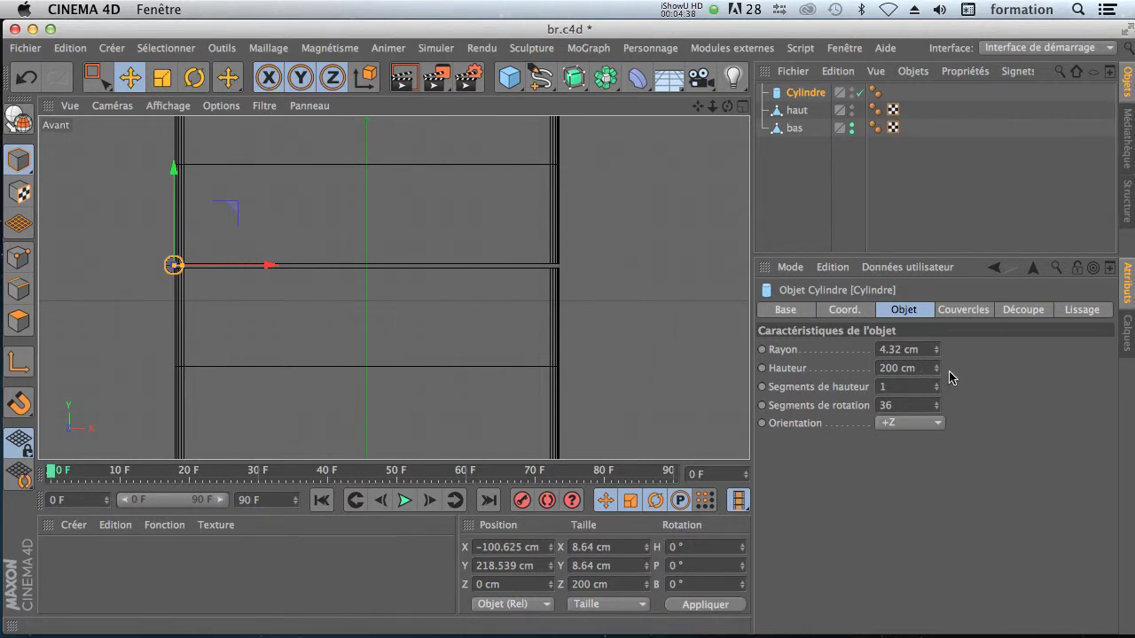
# Step: Shorten the cylinder to a height of 53 cm so it fits within the depth of the blocks
pyautogui.click(744, 106)
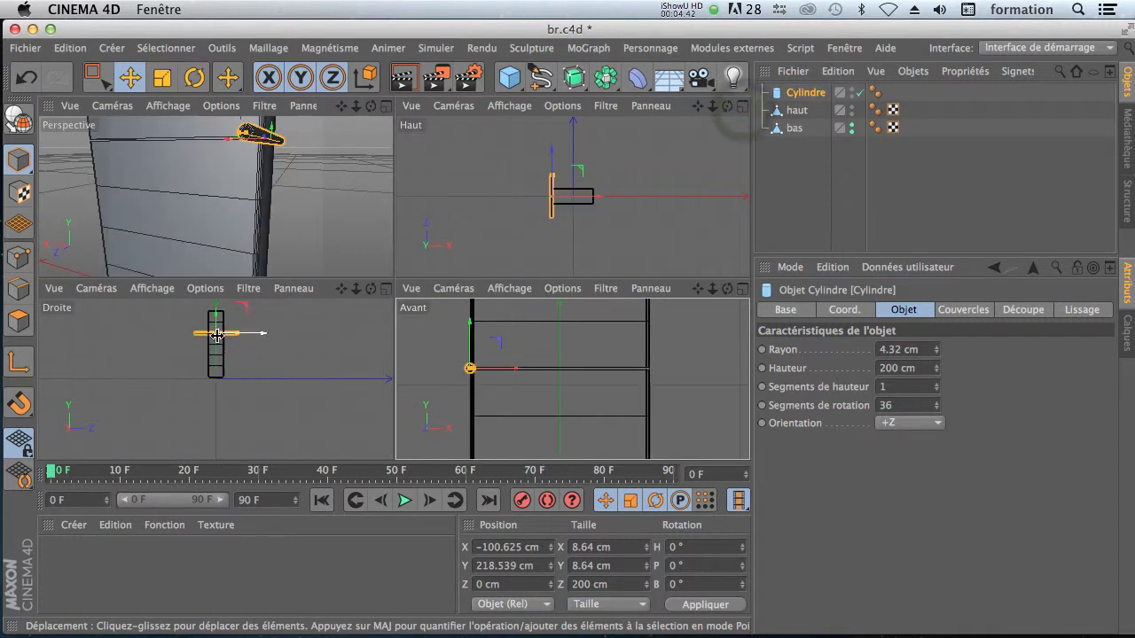
pyautogui.moveTo(937, 368); pyautogui.dragTo(936, 368)
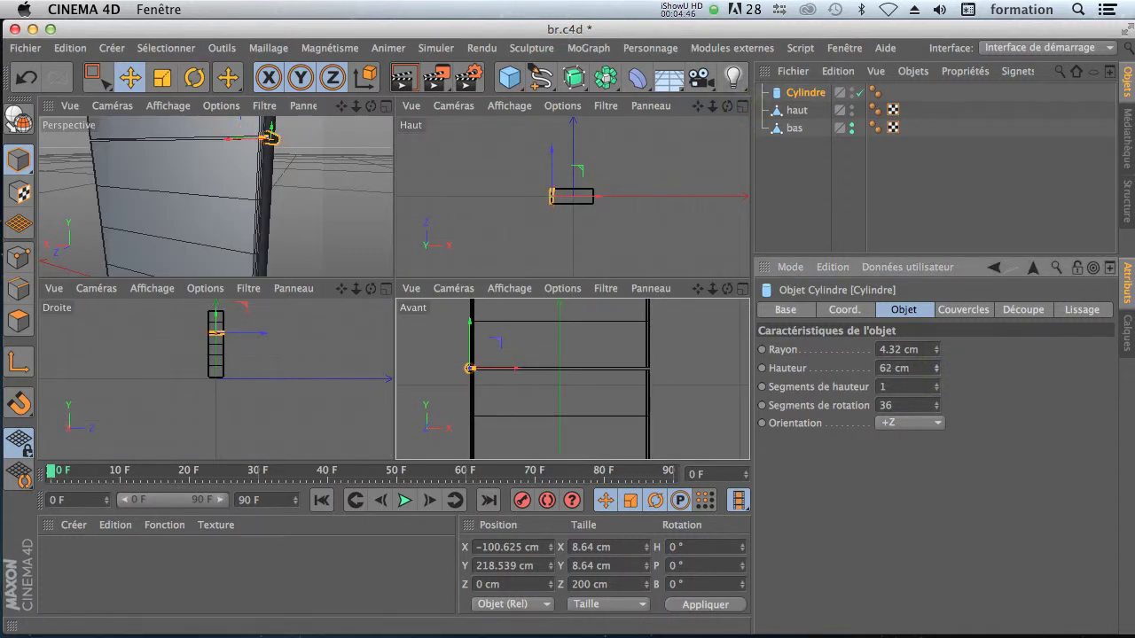
pyautogui.click(949, 312)
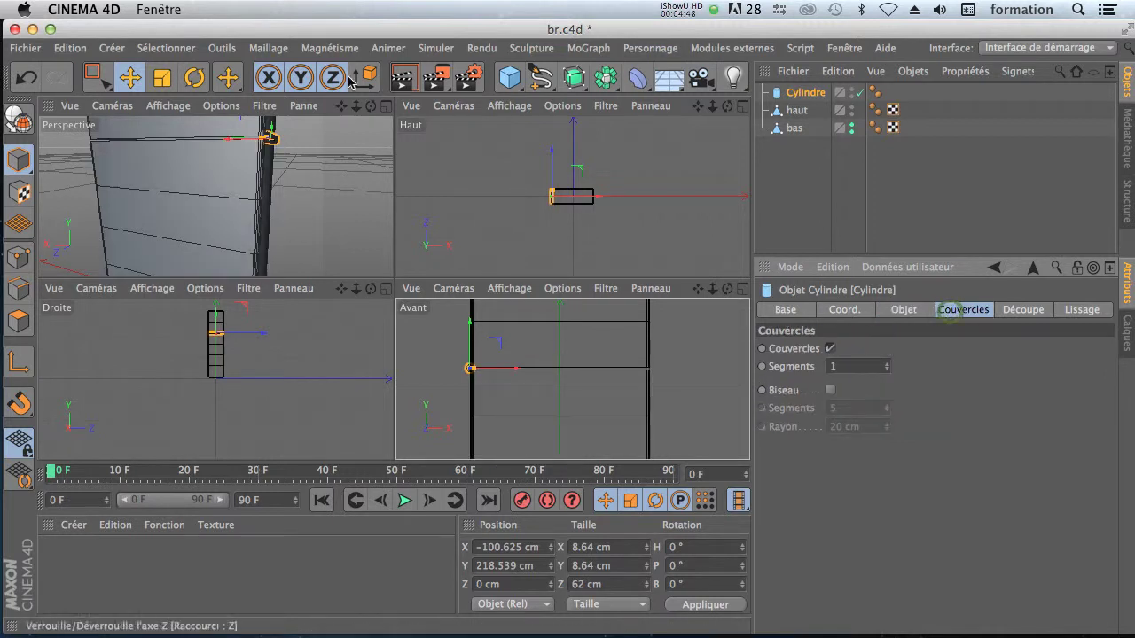
pyautogui.click(386, 107)
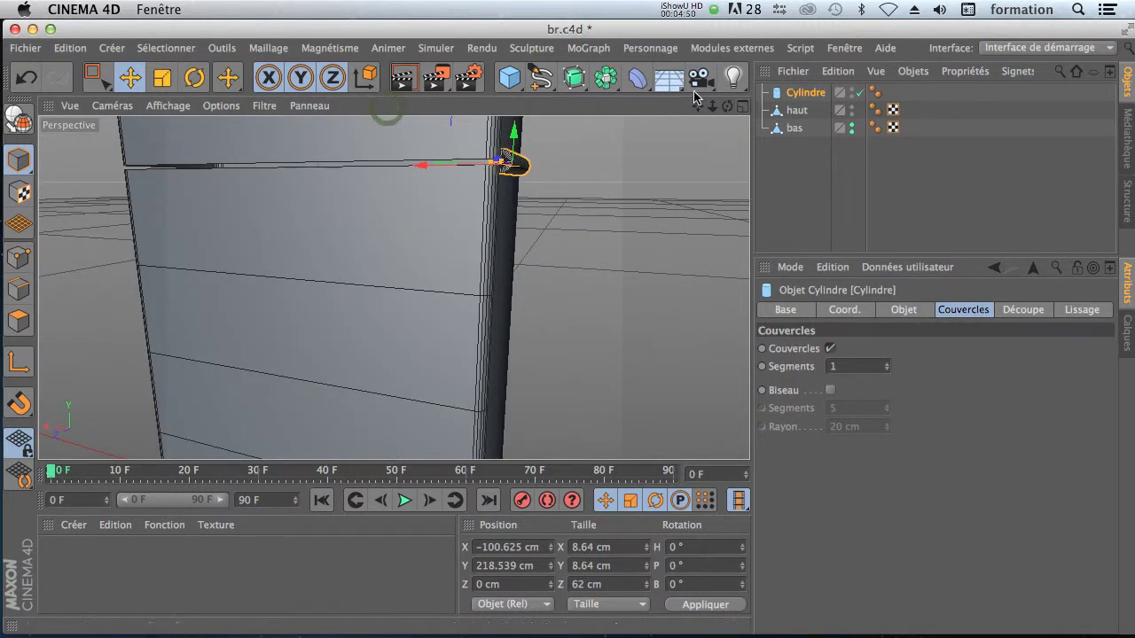
pyautogui.moveTo(727, 105); pyautogui.dragTo(621, 137)
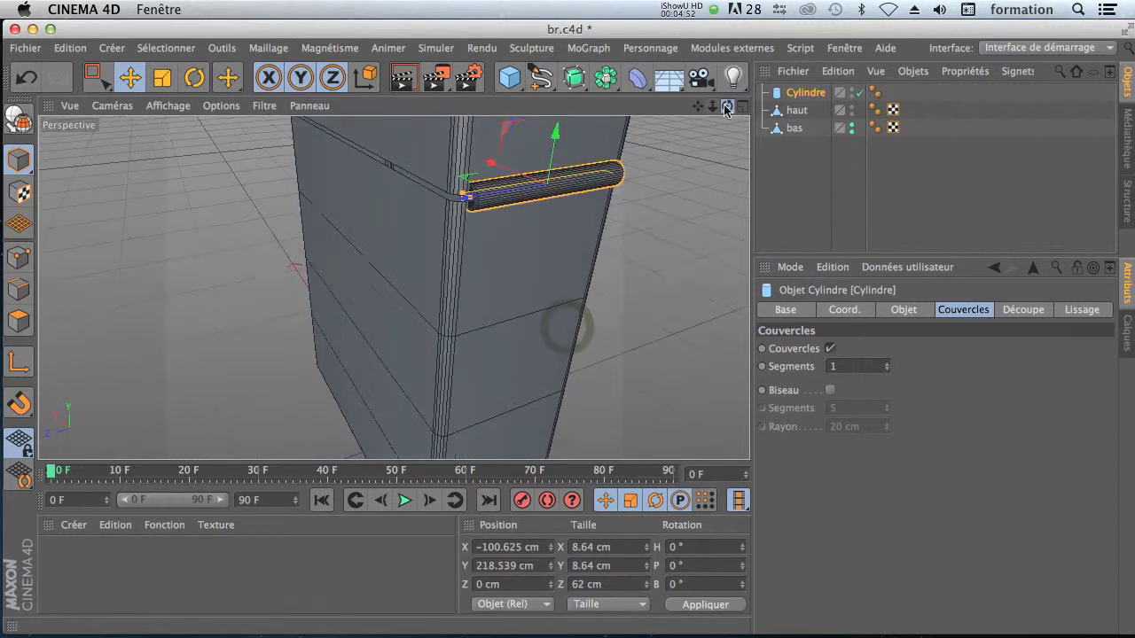
pyautogui.click(904, 309)
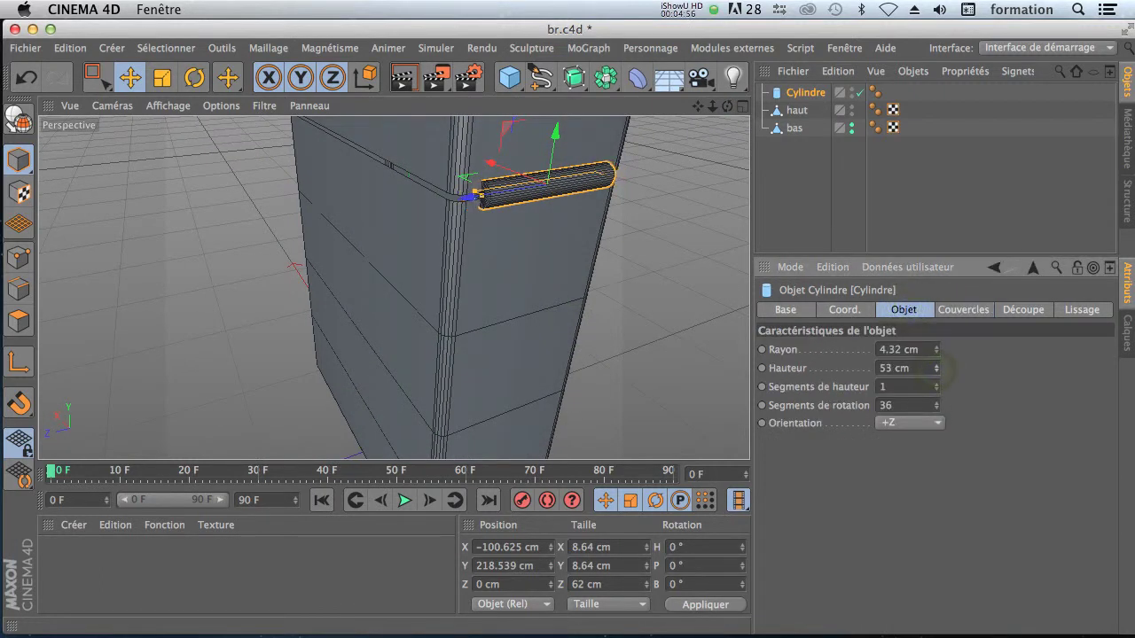
# Step: Enable the fillet on the cylinder's caps and set it to 12 segments
pyautogui.click(964, 310)
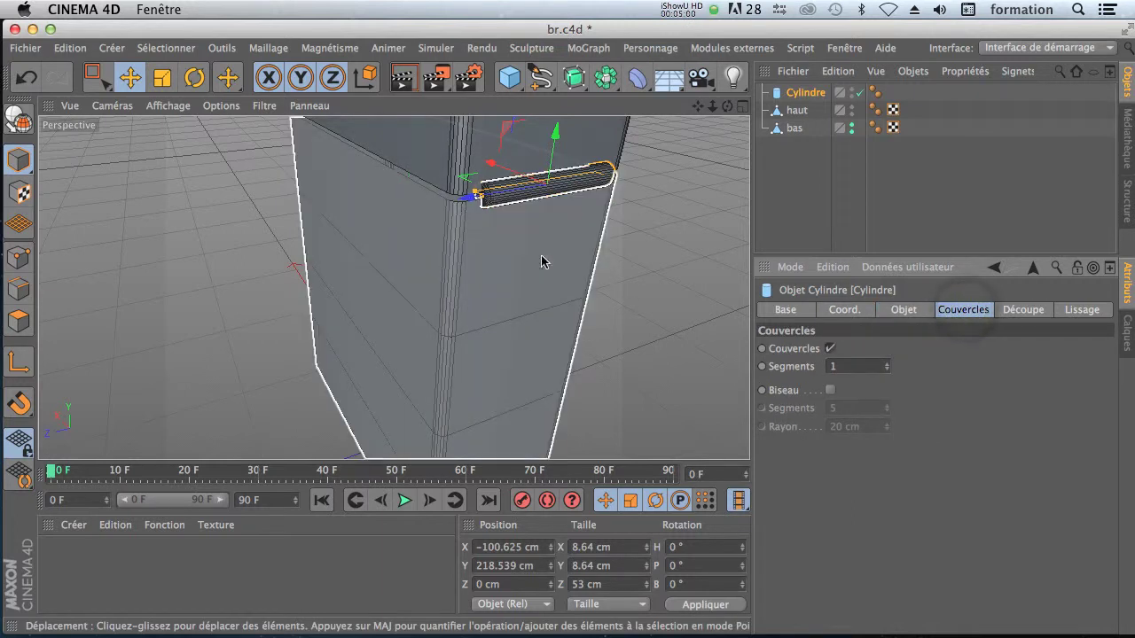
pyautogui.click(831, 391)
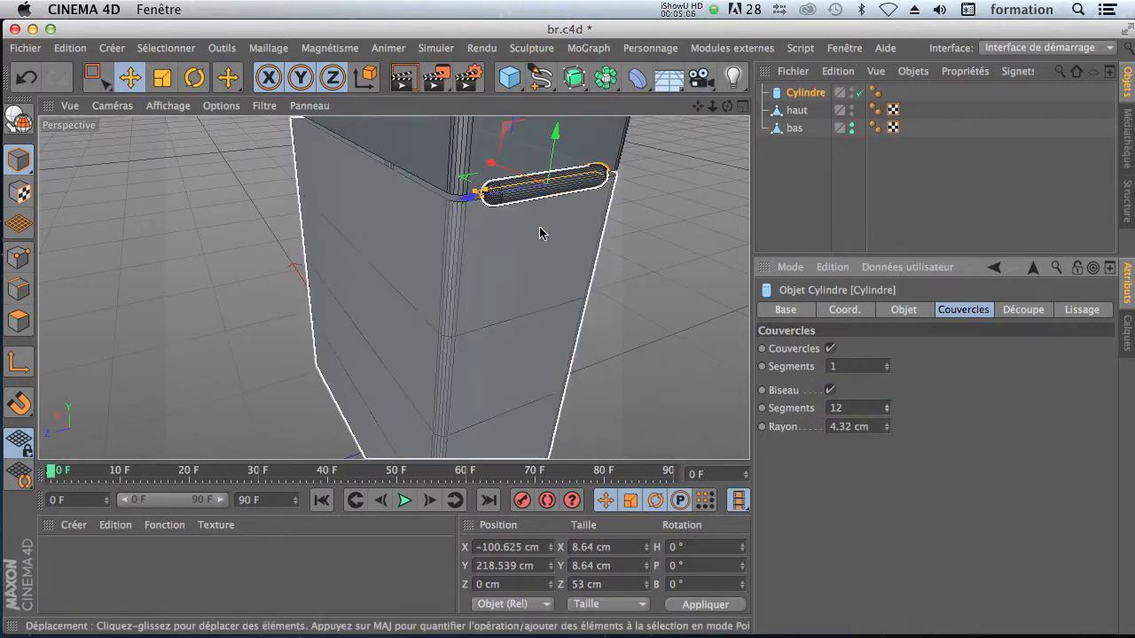
pyautogui.click(905, 311)
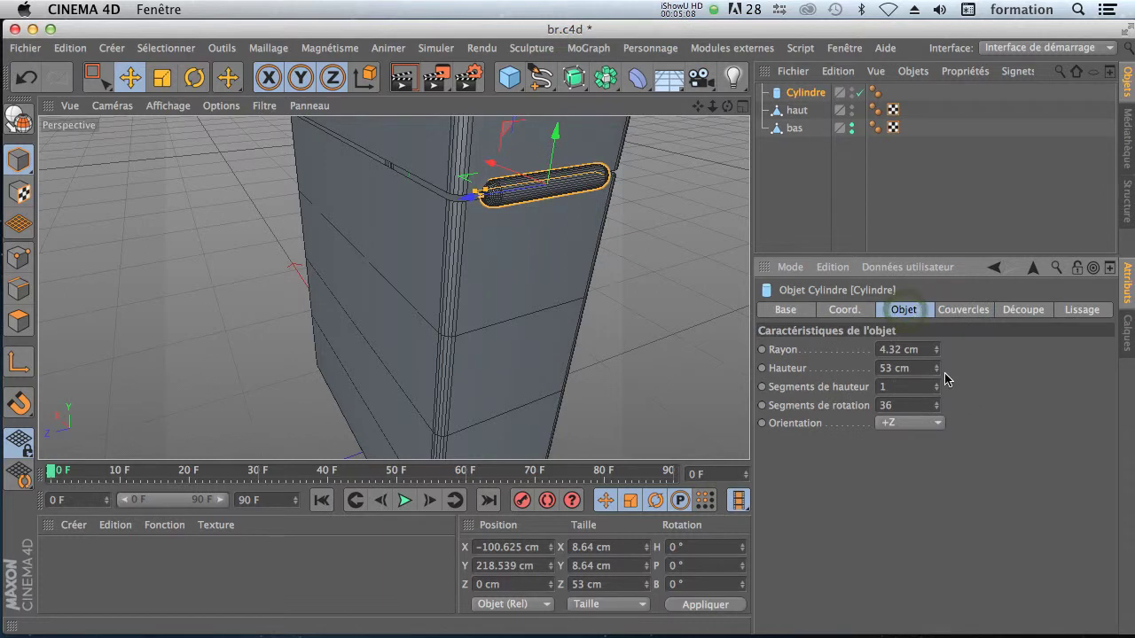
# Step: Set the hinge cylinder's height to 59 cm and radius to 2.32 cm, and check it with a view render
pyautogui.moveTo(935, 366); pyautogui.dragTo(936, 360)
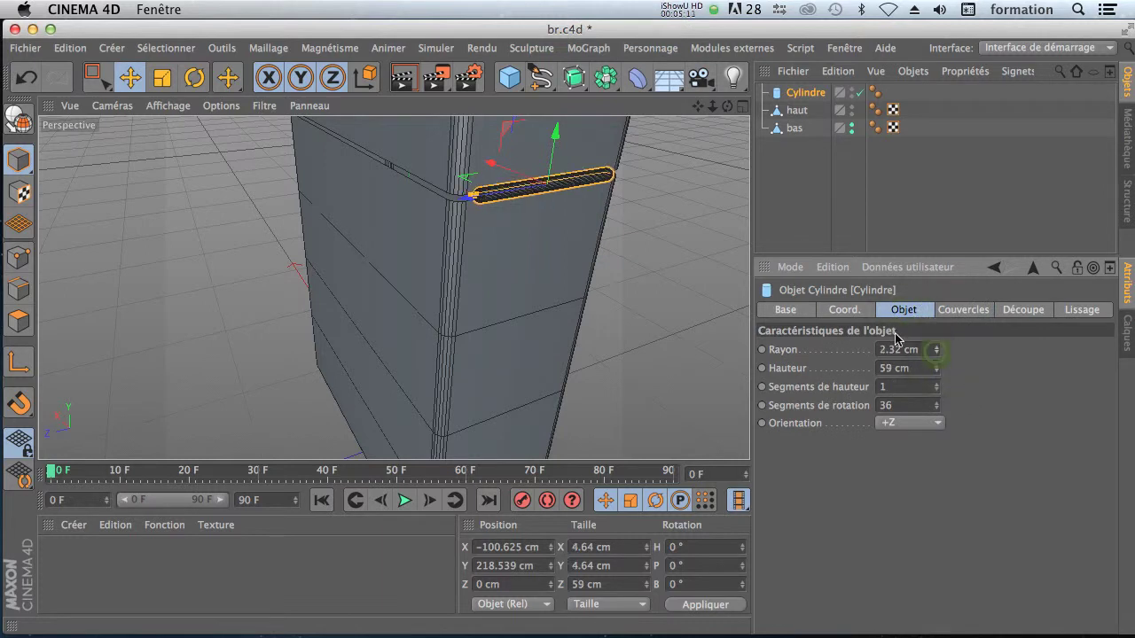
pyautogui.click(761, 202)
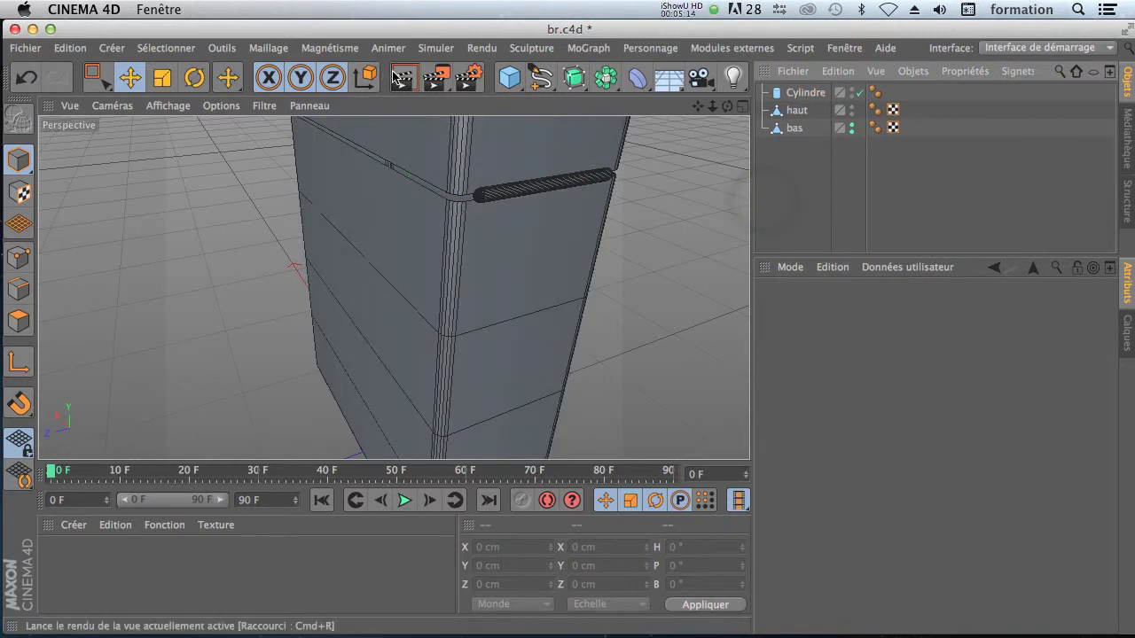
pyautogui.click(401, 79)
pyautogui.moveTo(726, 106); pyautogui.dragTo(394, 288)
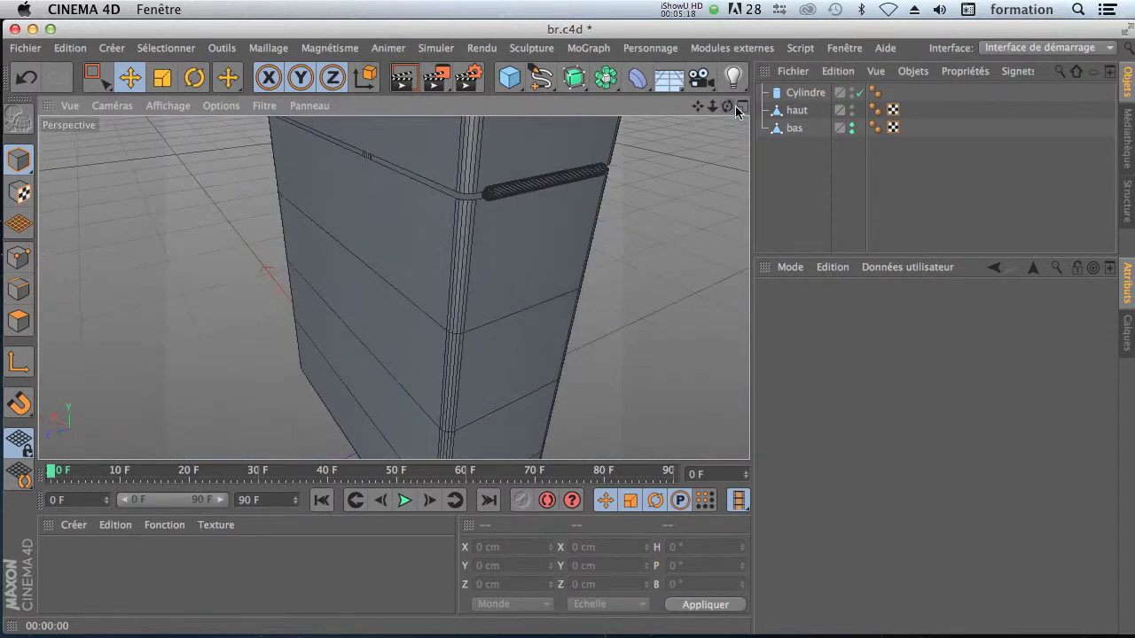
# Step: Duplicate the hinge cylinder in place and set the copy's height to 45 cm
pyautogui.click(800, 96)
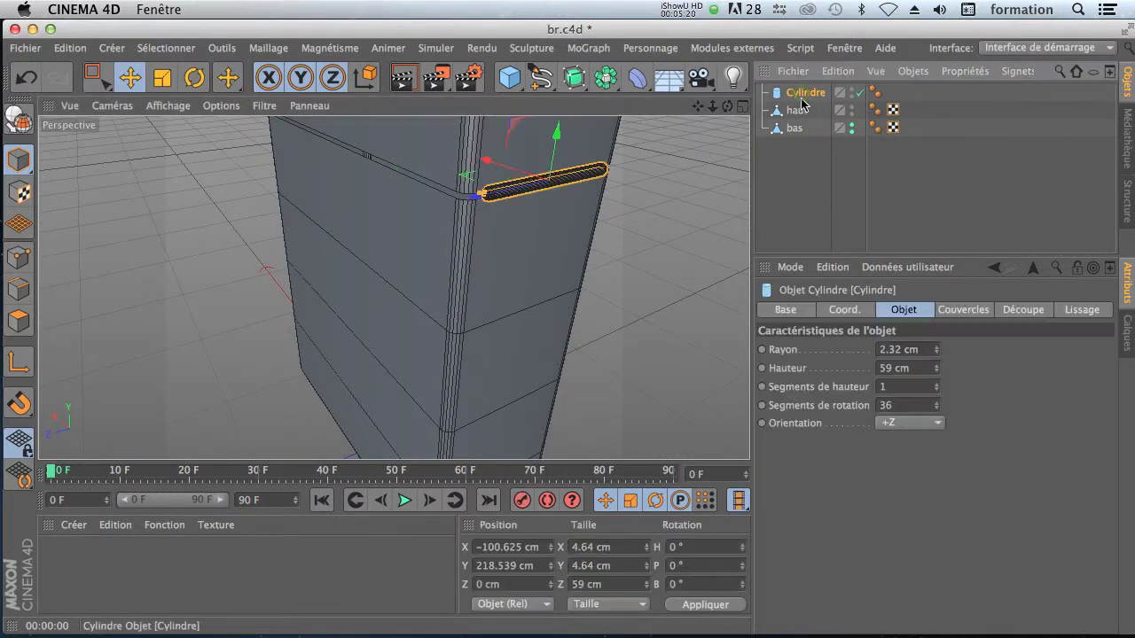
pyautogui.keyDown('ctrl'); pyautogui.moveTo(802, 97); pyautogui.dragTo(798, 88); pyautogui.keyUp('ctrl')
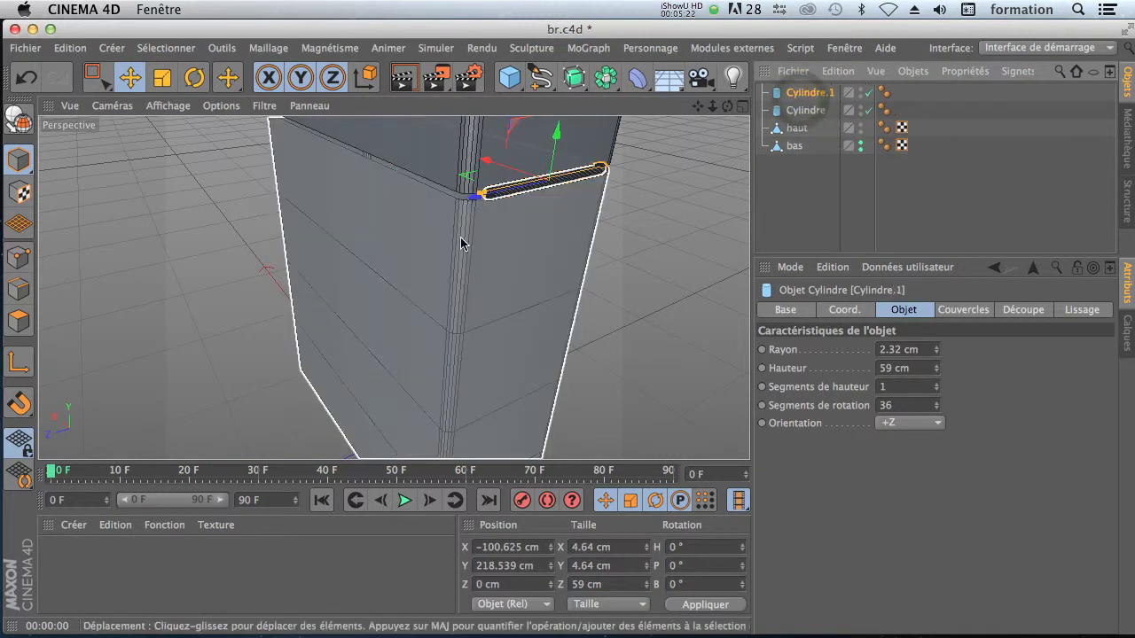
pyautogui.click(936, 366)
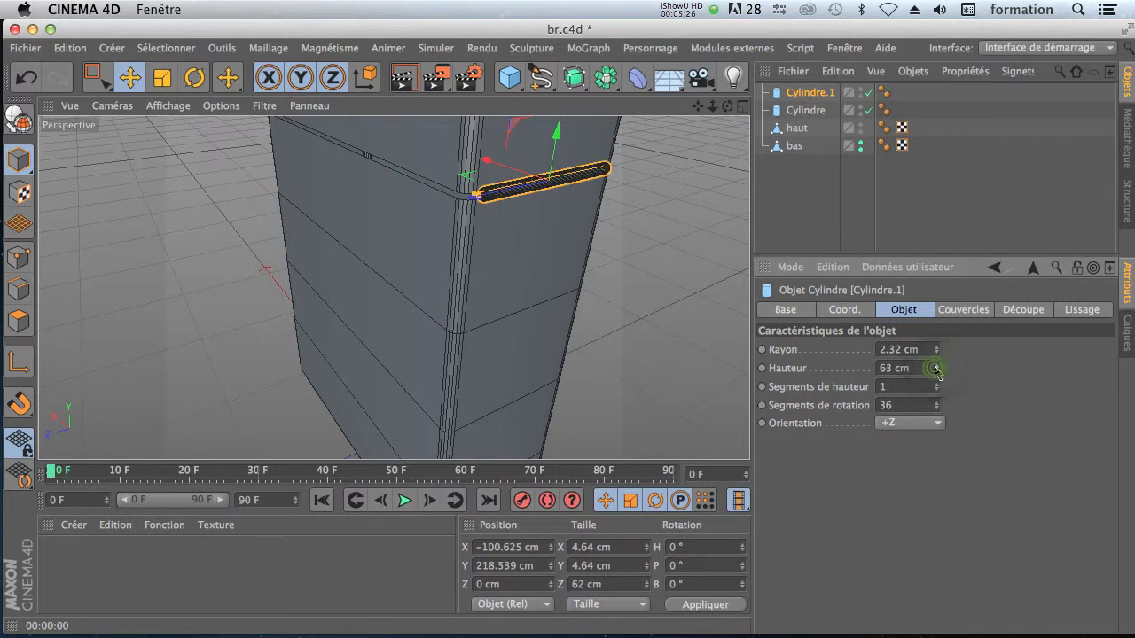
pyautogui.click(938, 366)
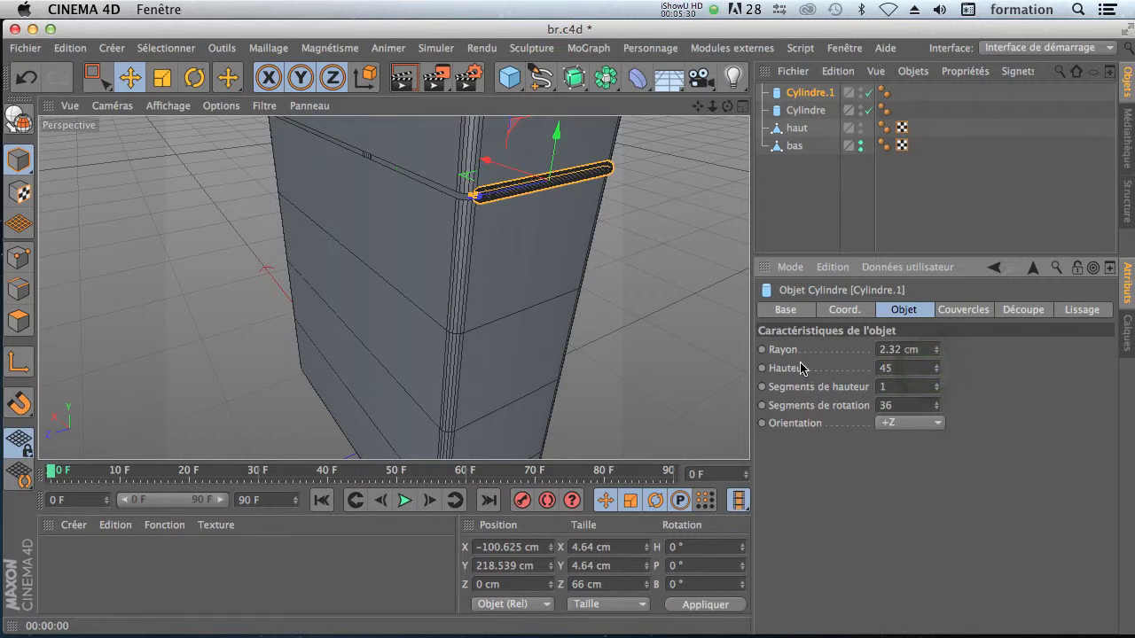
# Step: Enlarge the shorter cylinder's radius to 3.42 cm, checking the hinge in a view render along the way
pyautogui.click(936, 346)
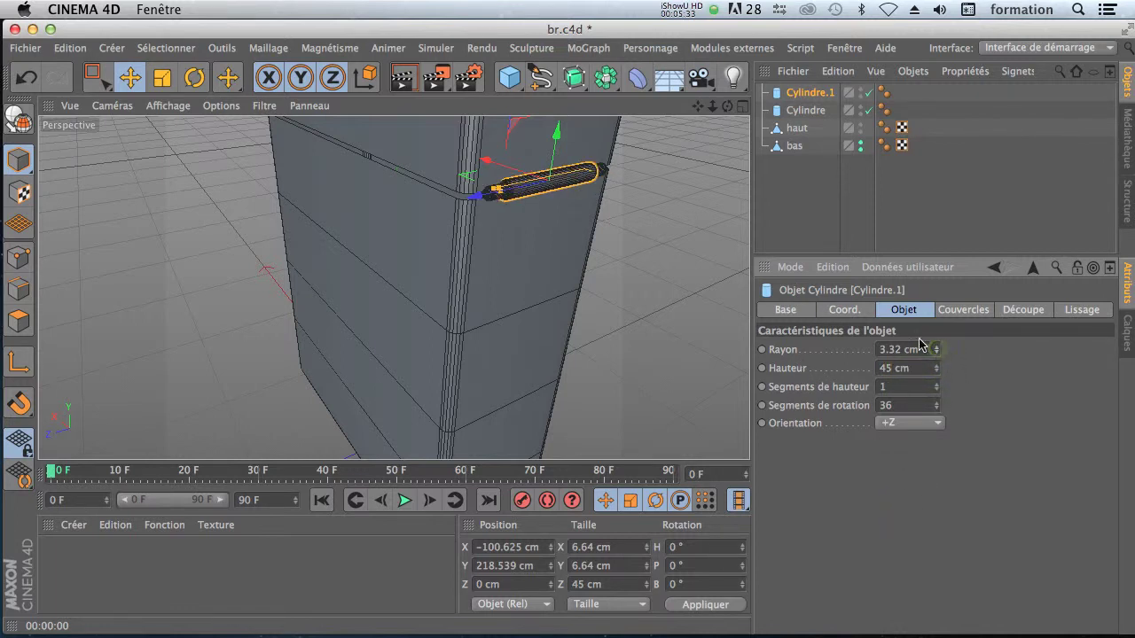
pyautogui.click(405, 81)
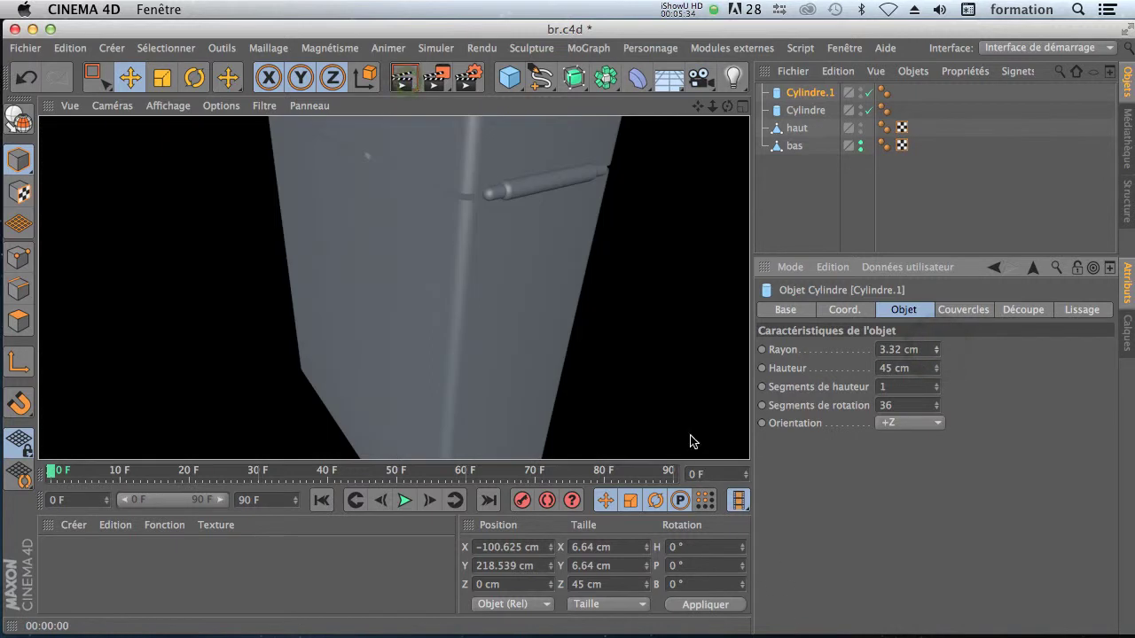
pyautogui.click(937, 348)
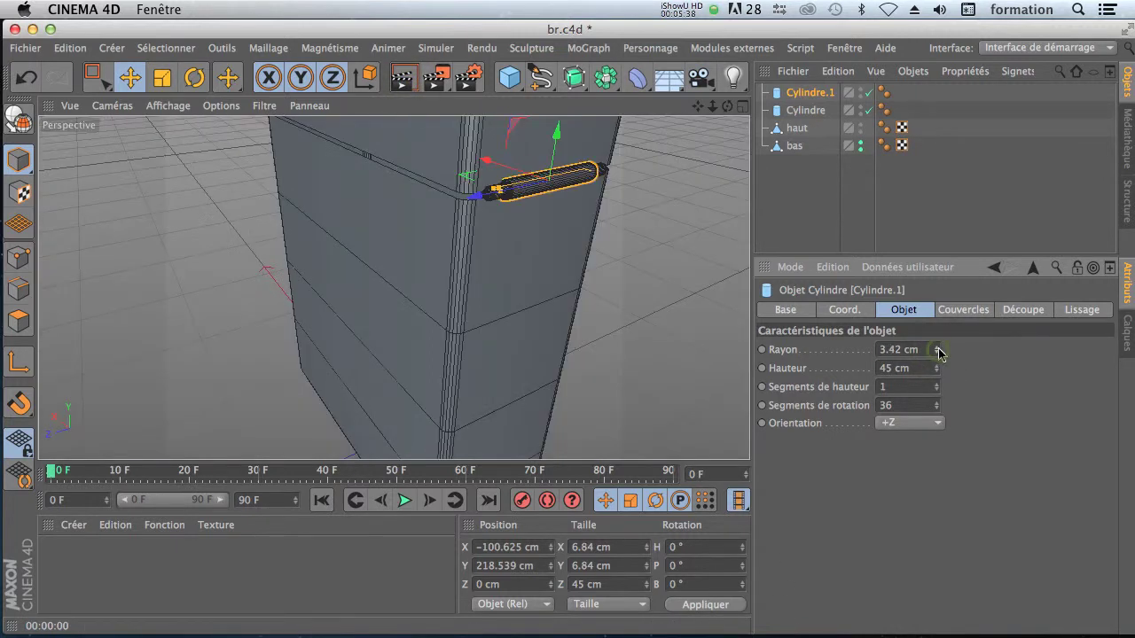
pyautogui.click(937, 347)
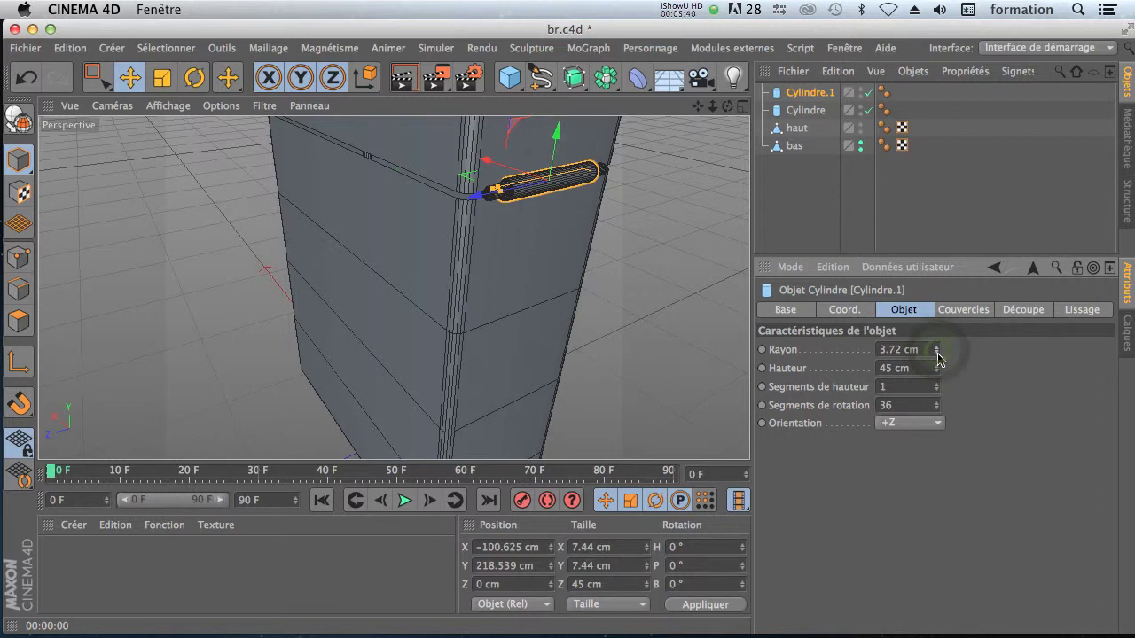
pyautogui.click(938, 356)
pyautogui.click(849, 235)
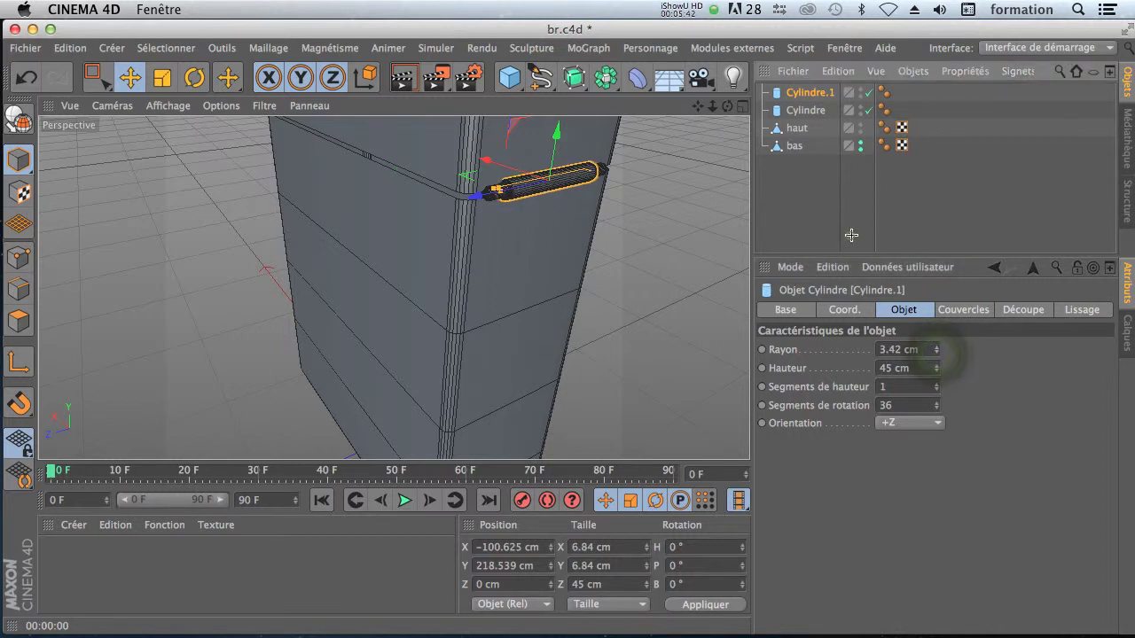
# Step: Lower the haut object along Y to about 166.5 cm to narrow the gap above bas
pyautogui.moveTo(726, 107); pyautogui.dragTo(393, 288)
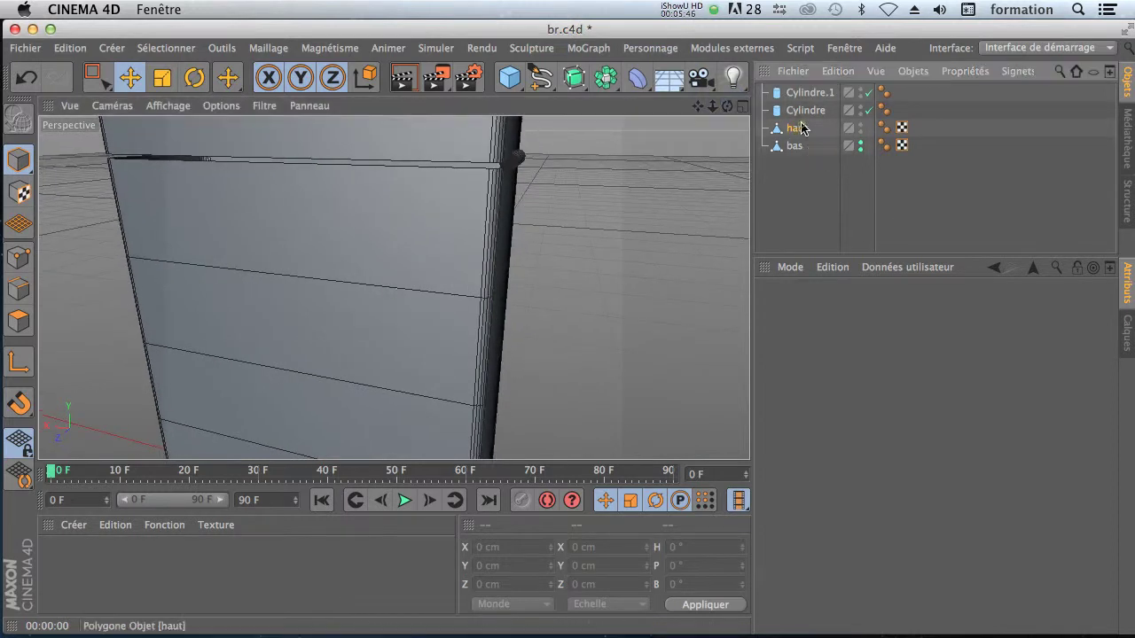
pyautogui.click(324, 149)
pyautogui.moveTo(311, 152); pyautogui.dragTo(315, 156)
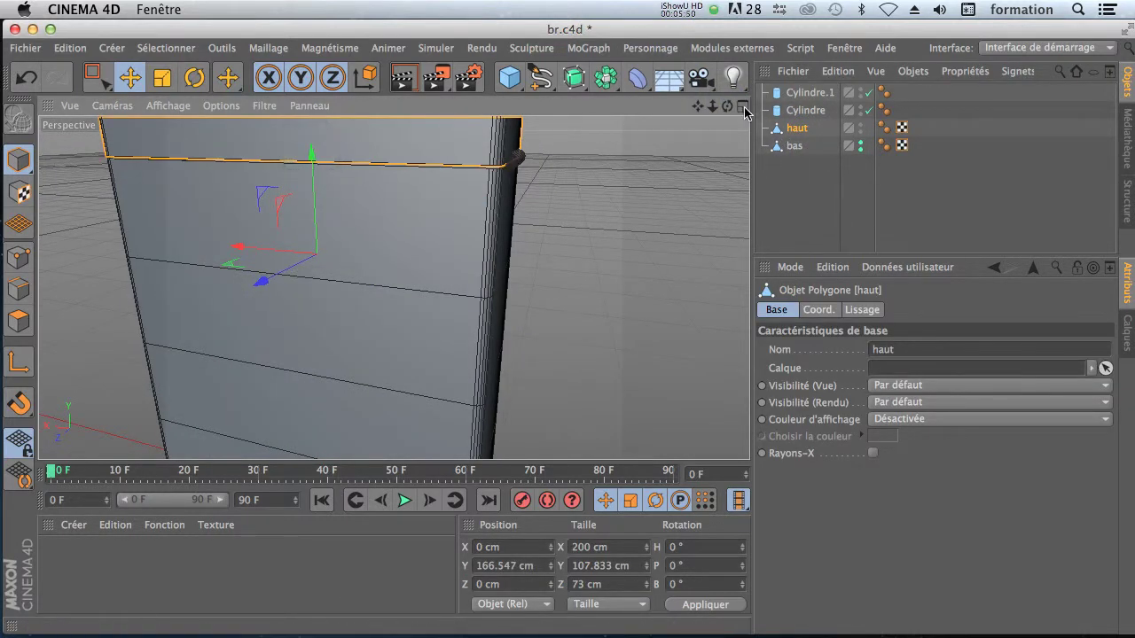
# Step: Examine the joint between haut and bas in the four views and on the whole model in perspective
pyautogui.click(743, 107)
pyautogui.click(810, 217)
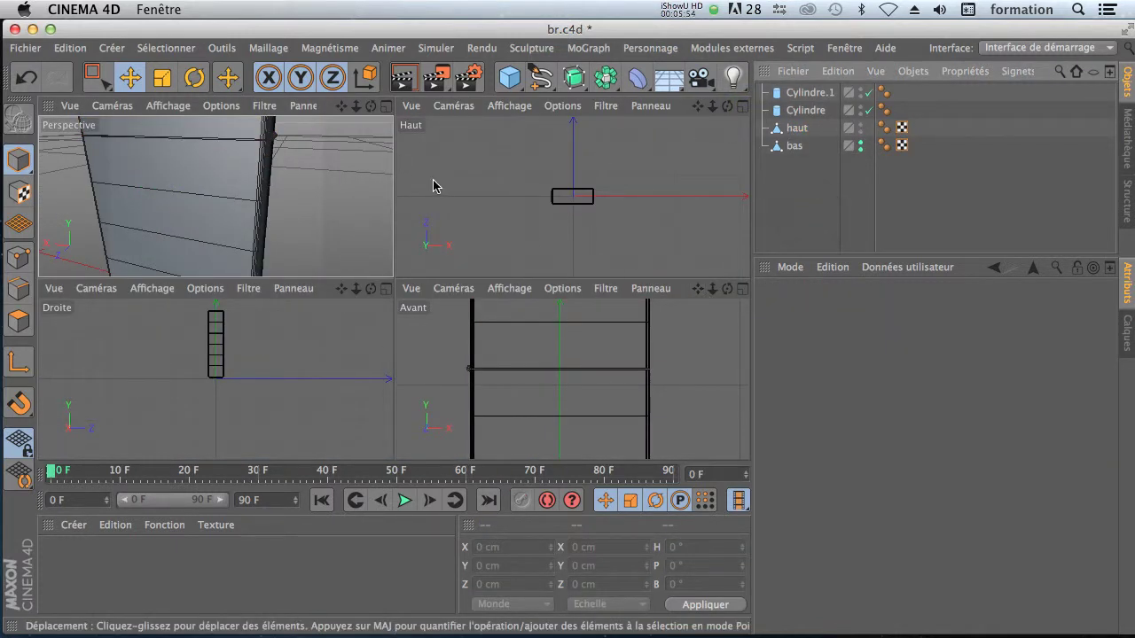
pyautogui.click(387, 107)
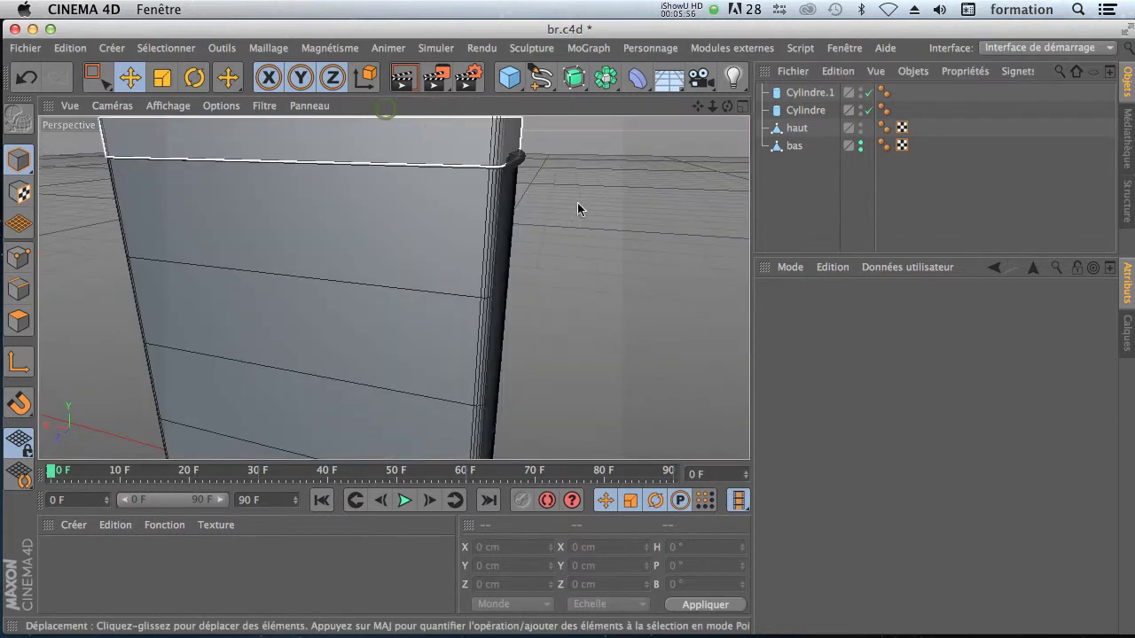
pyautogui.moveTo(712, 106); pyautogui.dragTo(568, 328)
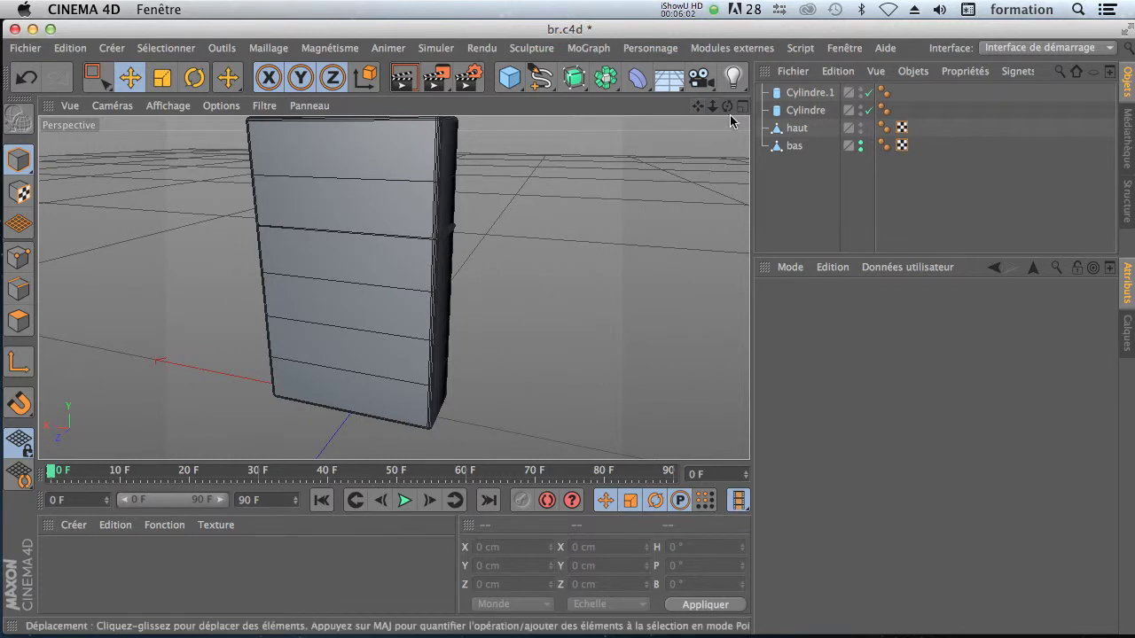
pyautogui.moveTo(727, 107); pyautogui.dragTo(543, 171)
pyautogui.click(410, 182)
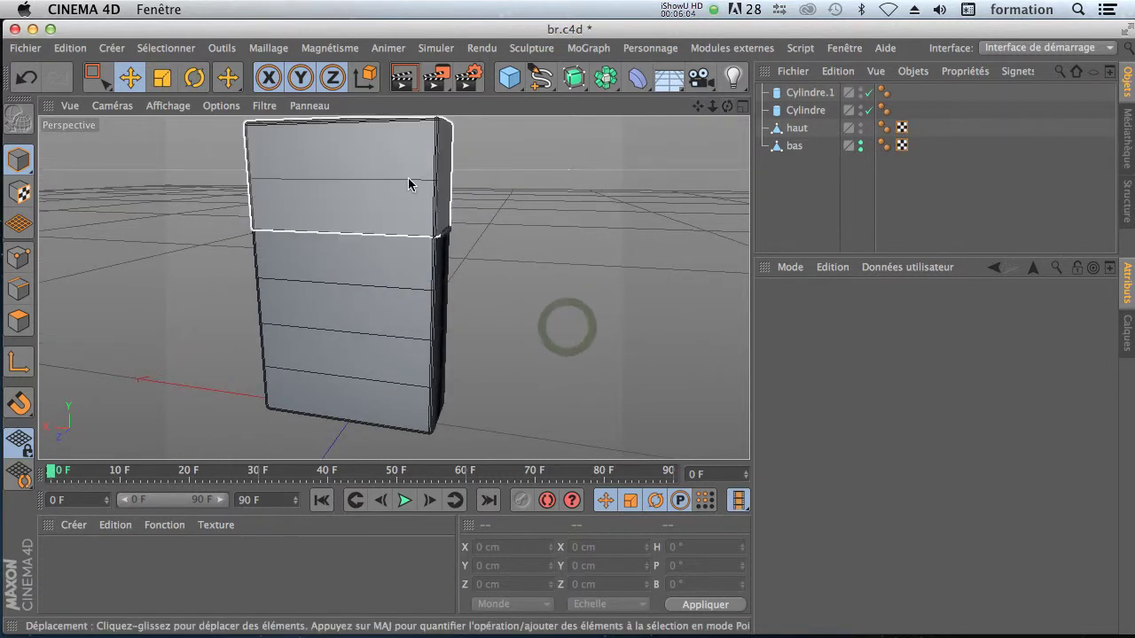
pyautogui.click(393, 266)
pyautogui.click(599, 429)
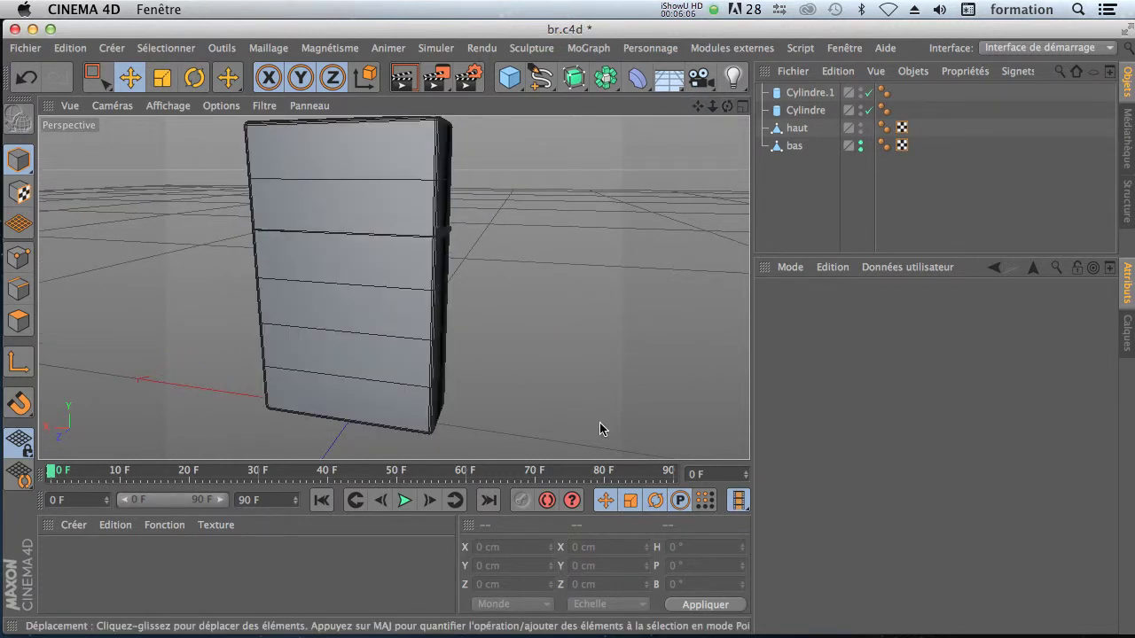